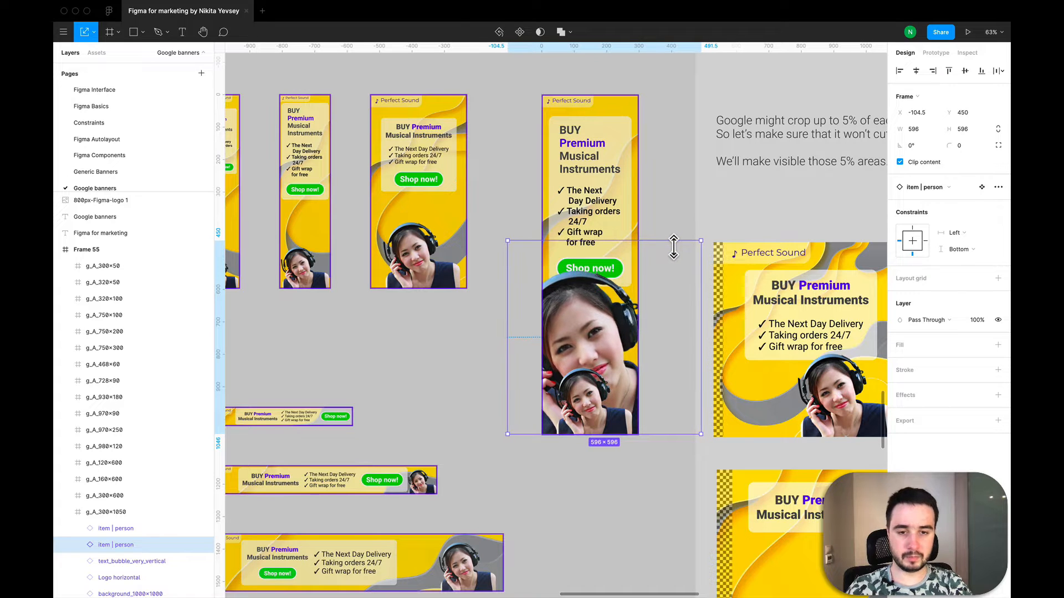
Step: Move the enlarged item | person layer directly above the background in g_A_300×1050 and set its opacity to 25%
scroll(118, 513, down, 2)
drag(118, 513, 119, 552)
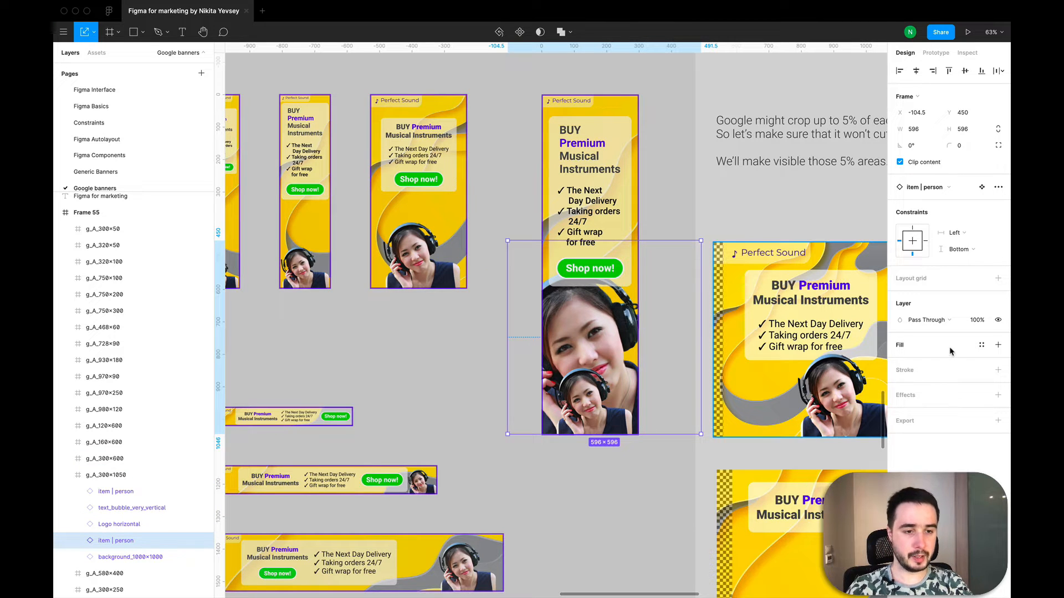
click(976, 321)
key(Return)
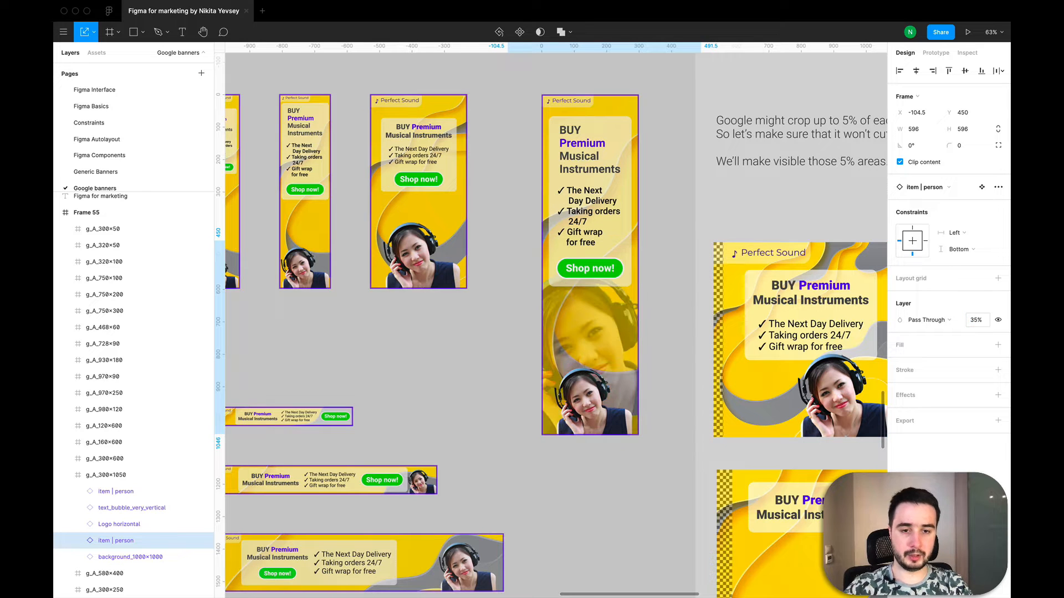
click(976, 320)
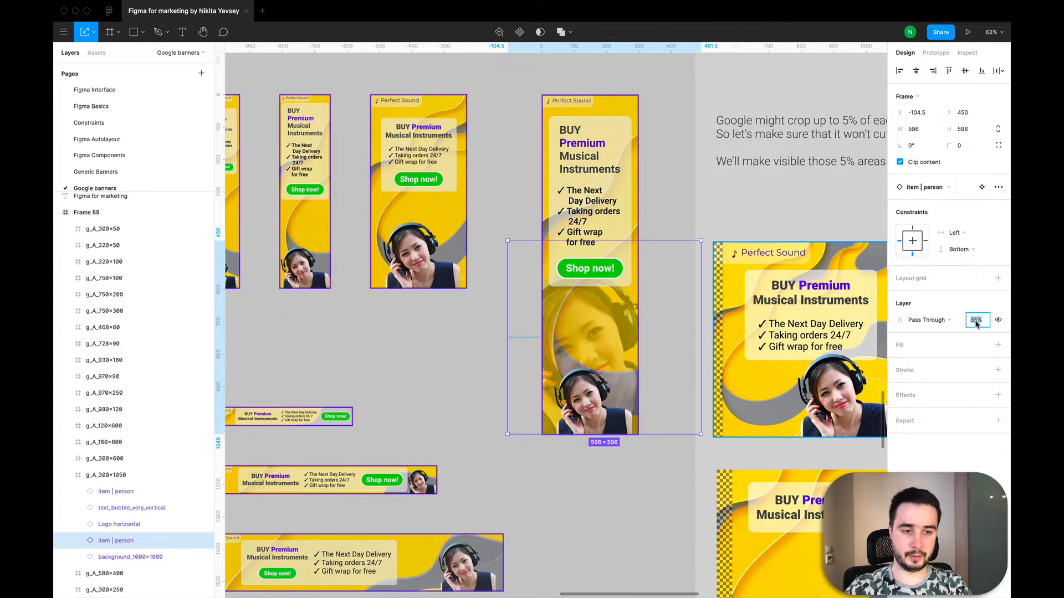
key(Return)
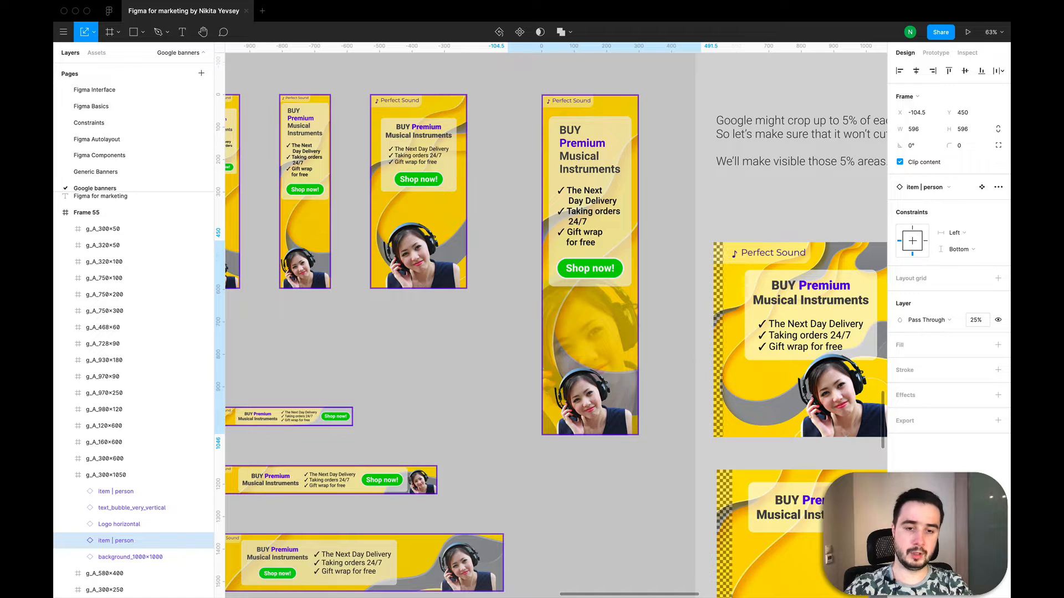
click(399, 399)
Step: In the Control Panel's item | person component, hide the girl-headphones image and show the headphones image instead
scroll(400, 399, down, 3)
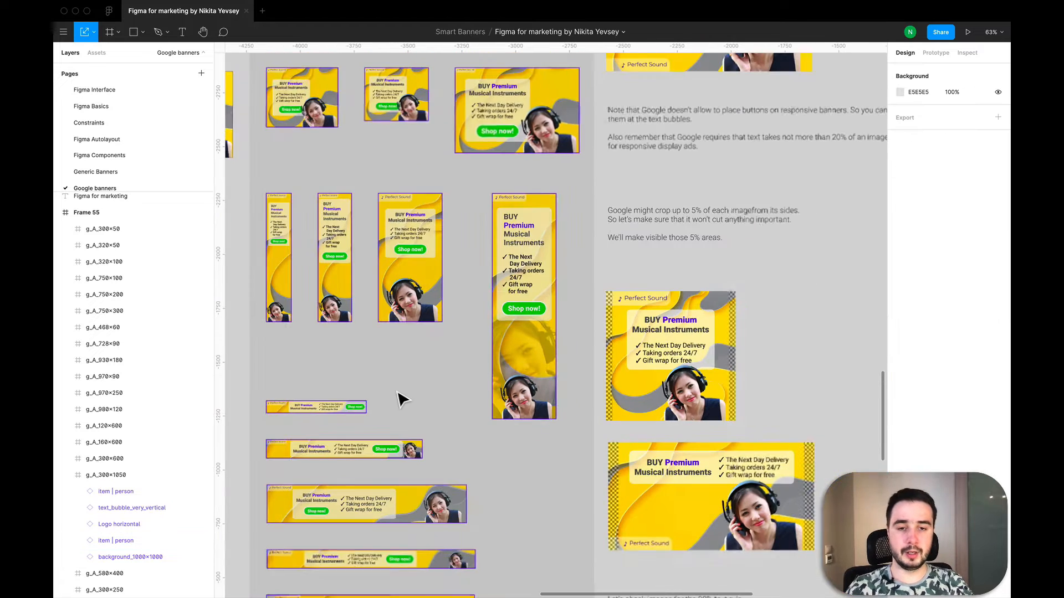
scroll(400, 399, left, 5)
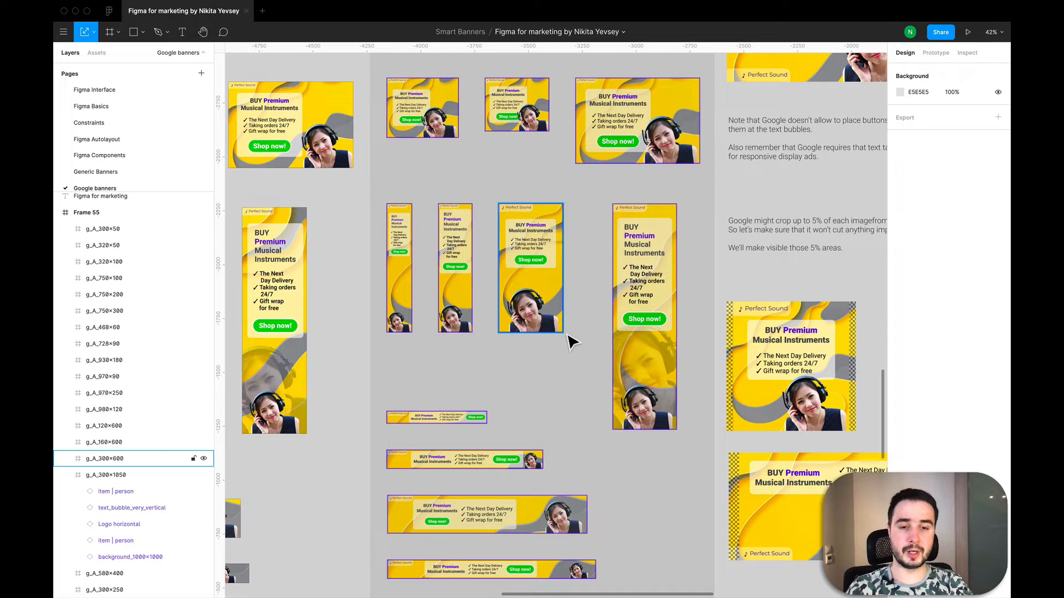
scroll(573, 342, down, 5)
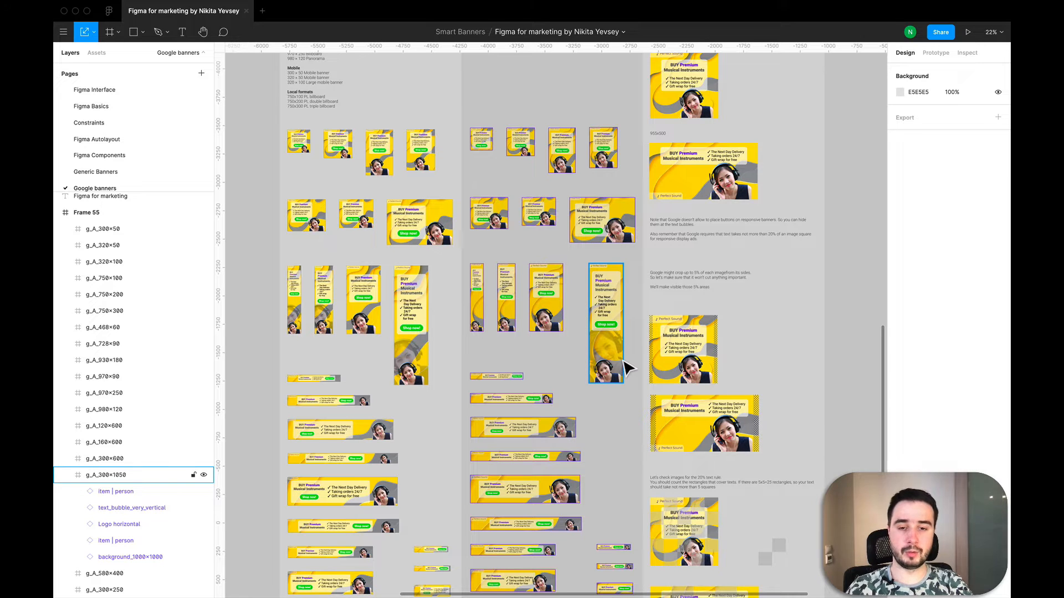
scroll(628, 368, down, 3)
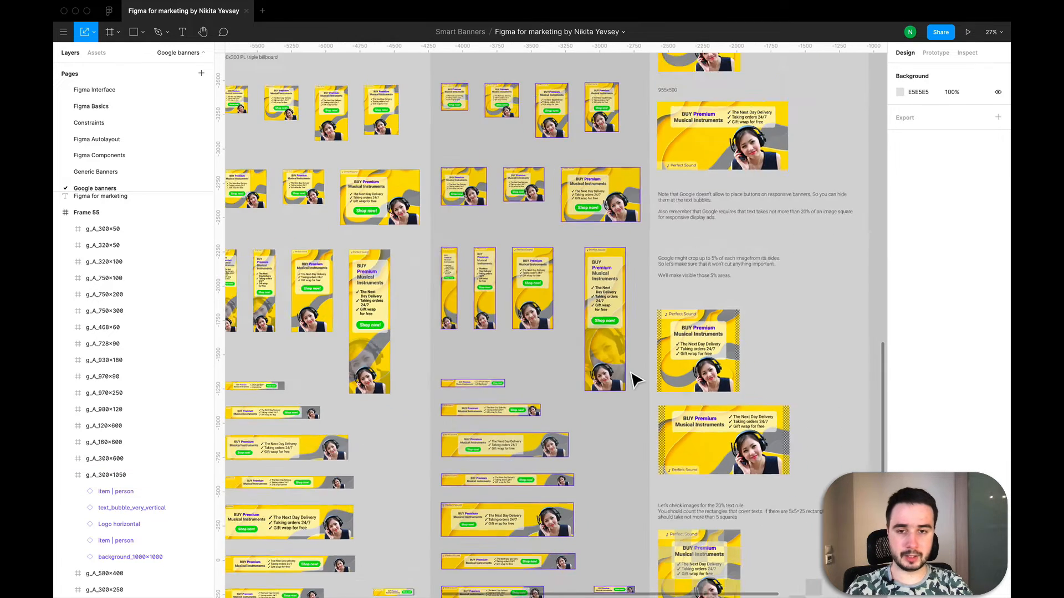
scroll(630, 377, down, 3)
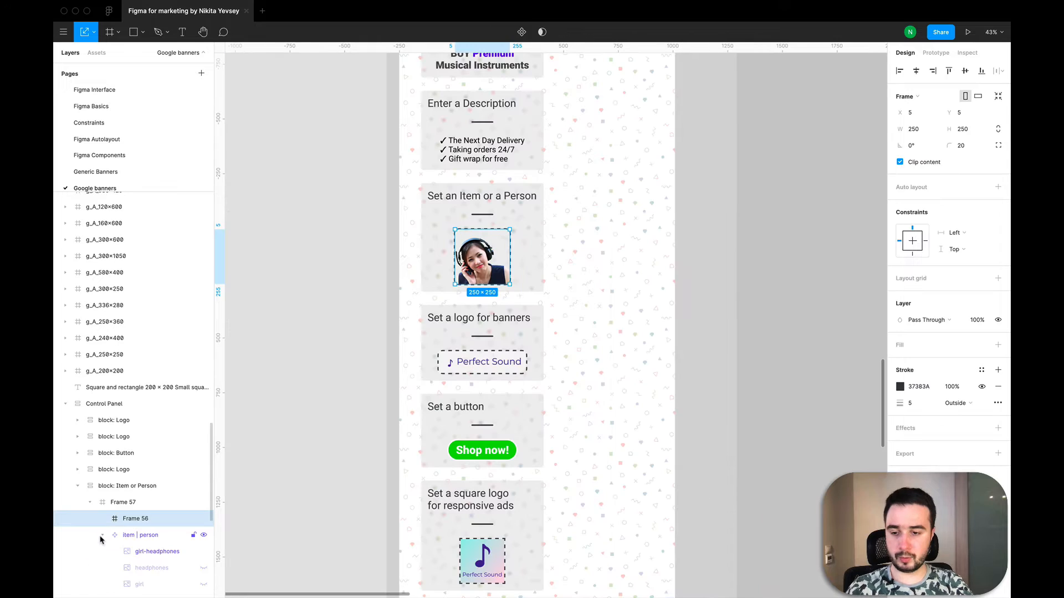
scroll(159, 540, down, 3)
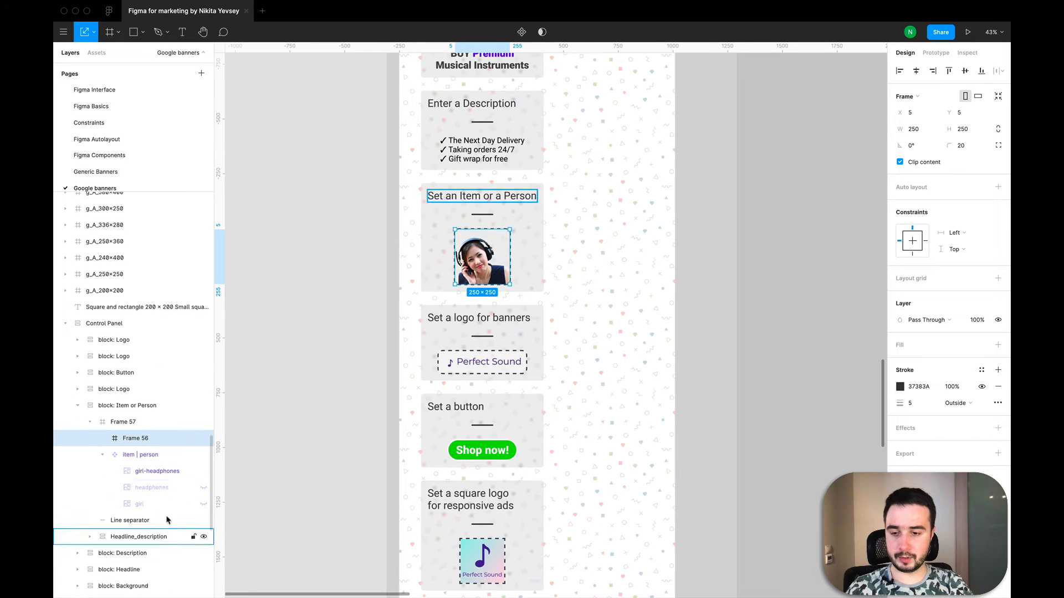
click(204, 471)
click(203, 487)
Step: Set the opacity of the enlarged item | person layer in the g_A_300×1050 banner to 35%
scroll(261, 347, down, 5)
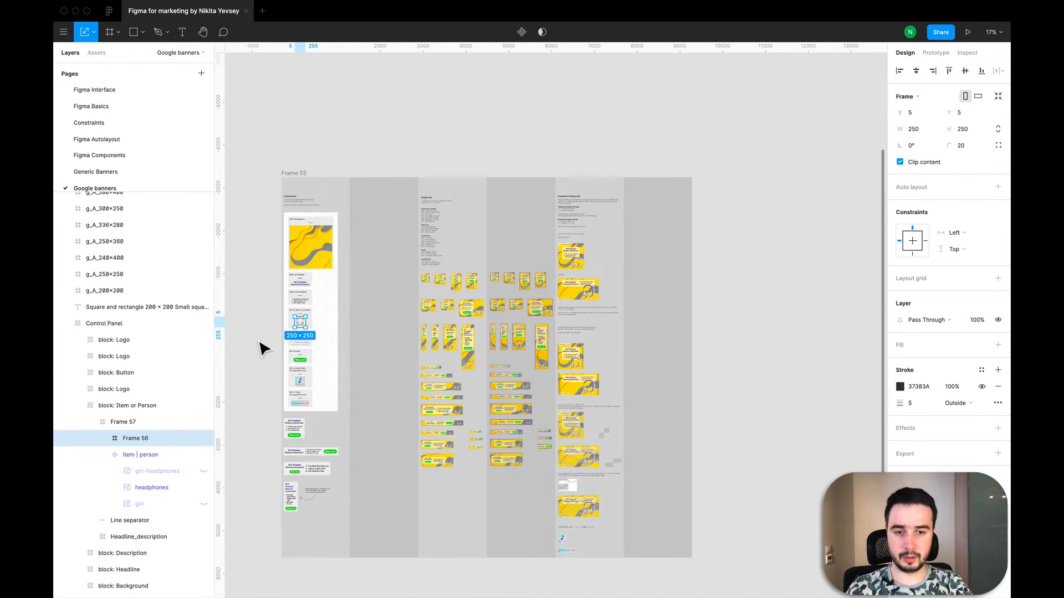
scroll(560, 375, up, 5)
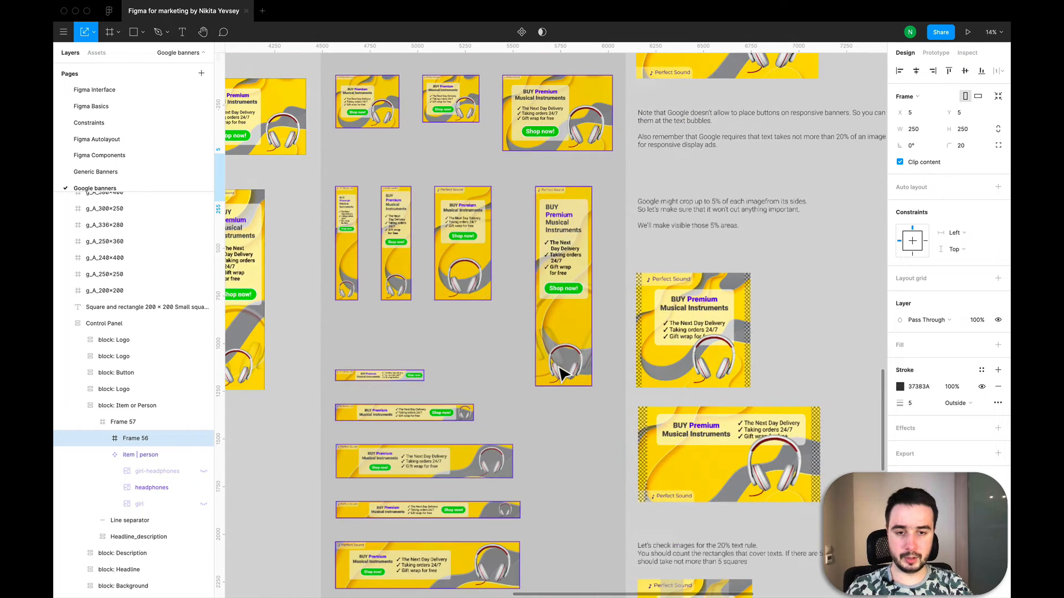
scroll(564, 366, up, 5)
click(572, 305)
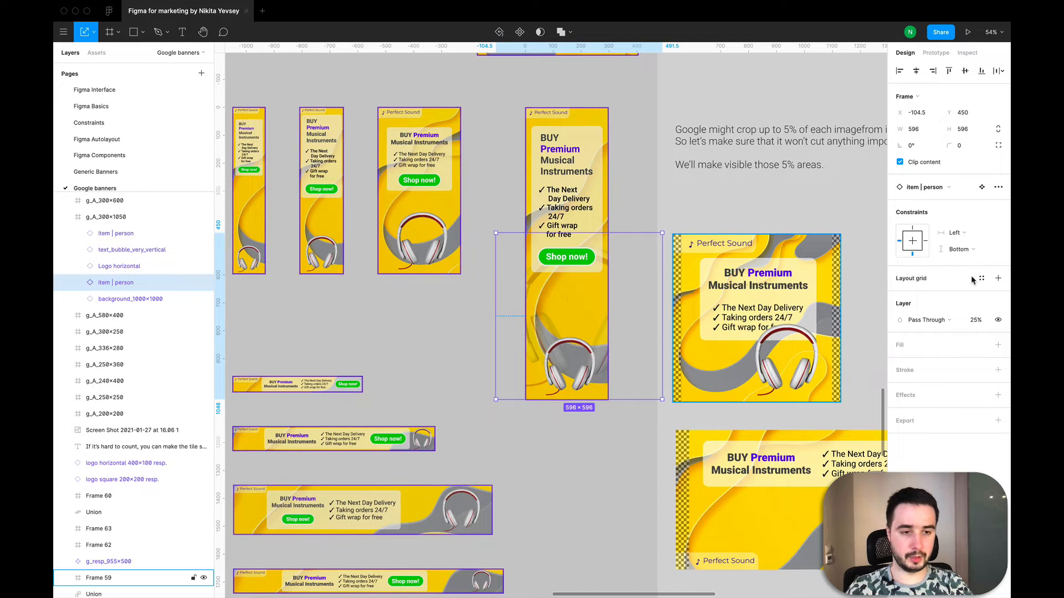
click(974, 321)
text(45)
key(Return)
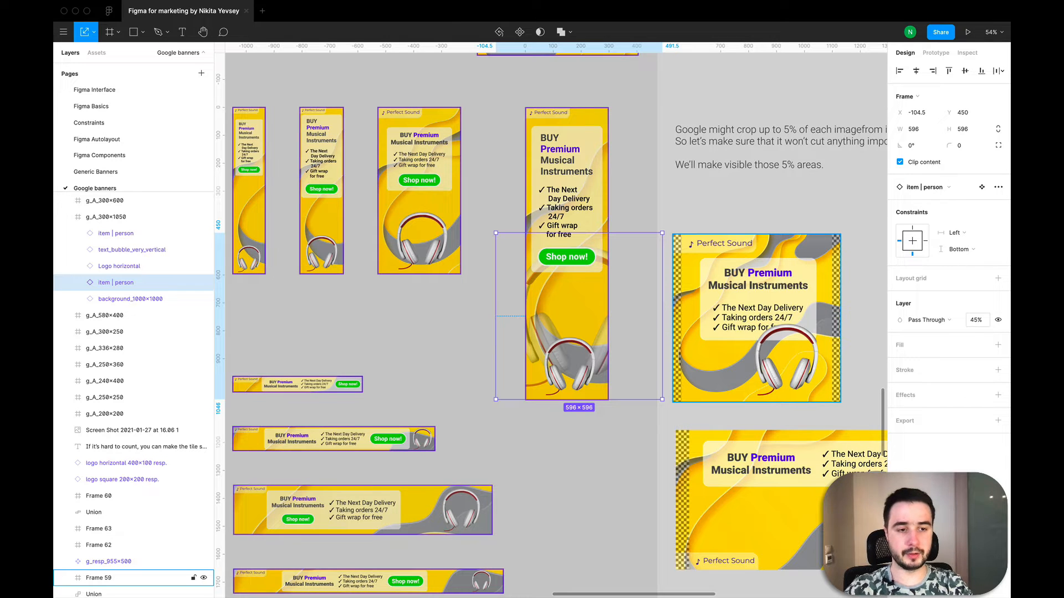
click(975, 322)
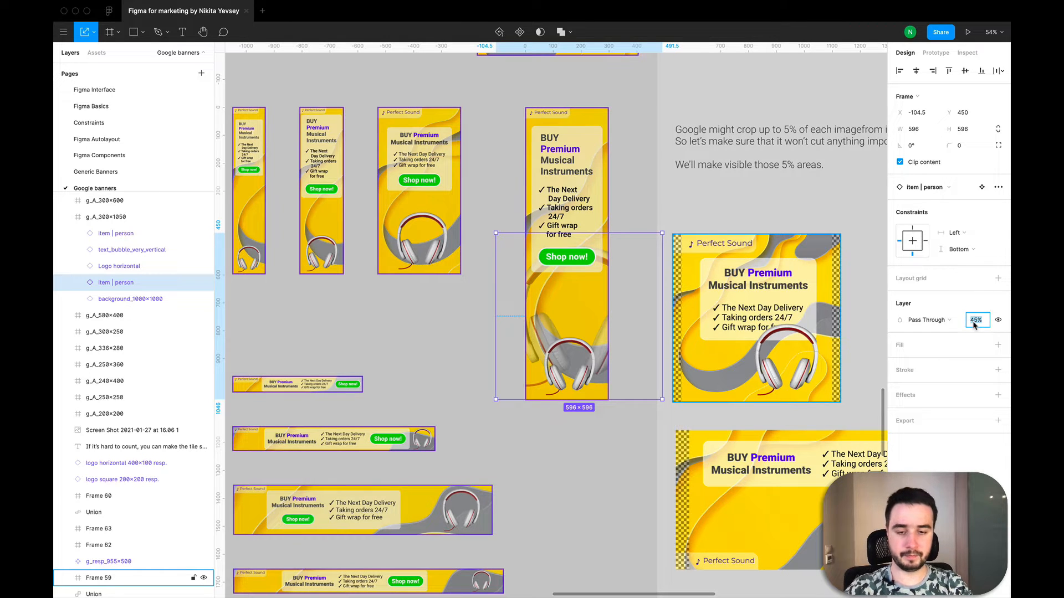
key(Return)
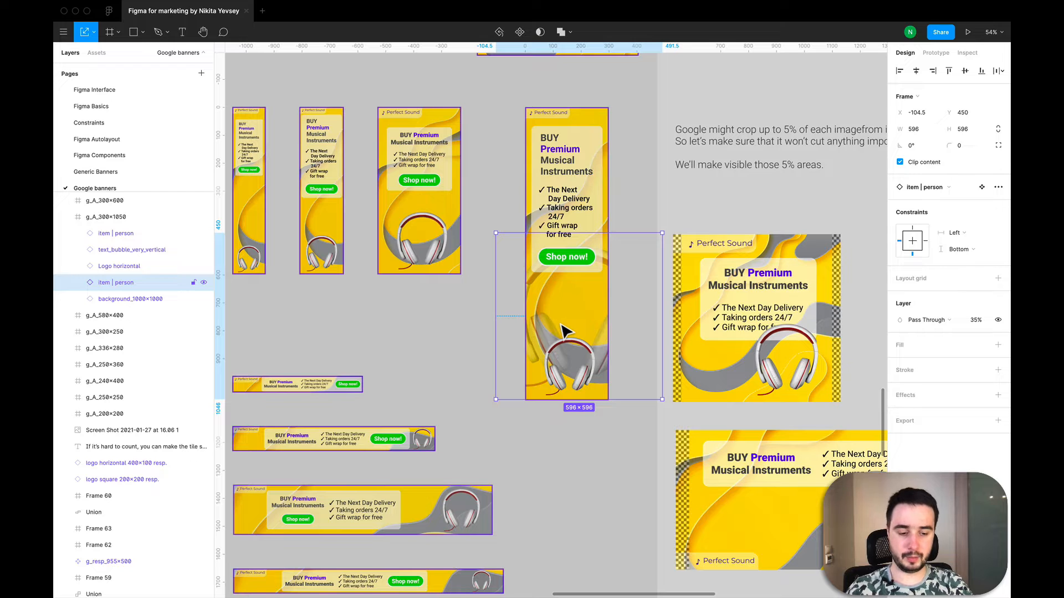
Step: Shift the enlarged, faded item | person layer horizontally within g_A_300×1050 to X -88.5
key(shift+Right)
key(shift+Right)
key(shift+Right)
key(shift+Right)
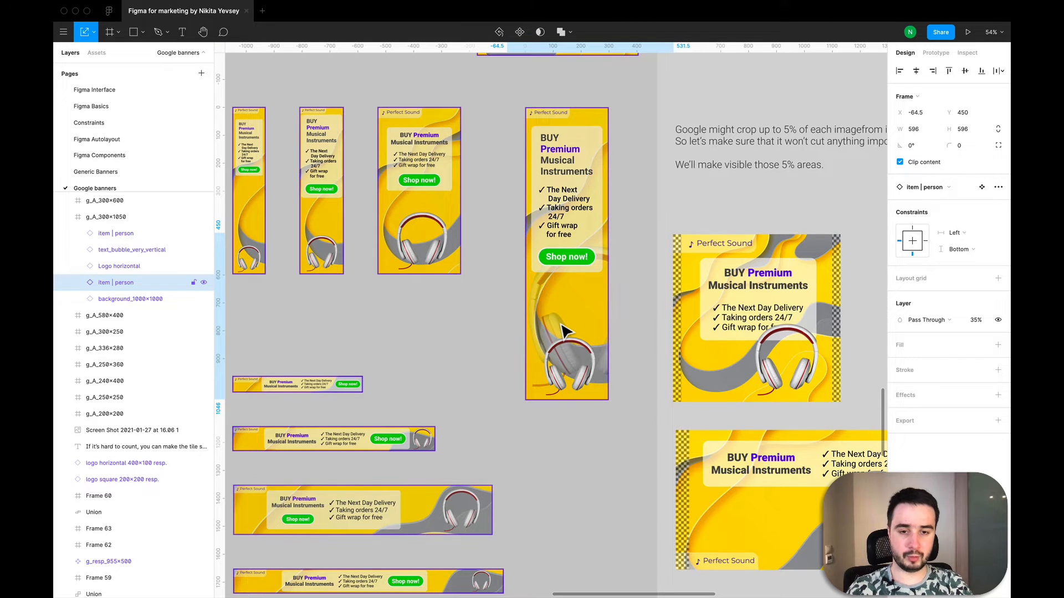
key(shift+Left)
key(shift+Left)
key(Left)
key(Left)
key(Left)
key(Left)
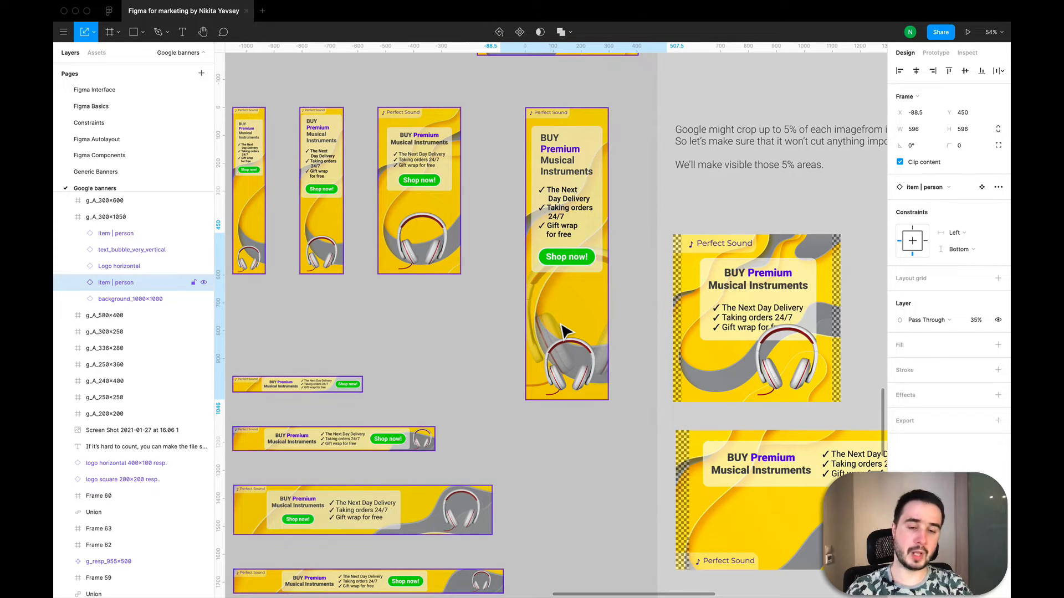
Step: In the Control Panel's item | person component, hide the headphones image and show the girl image instead
scroll(564, 332, down, 5)
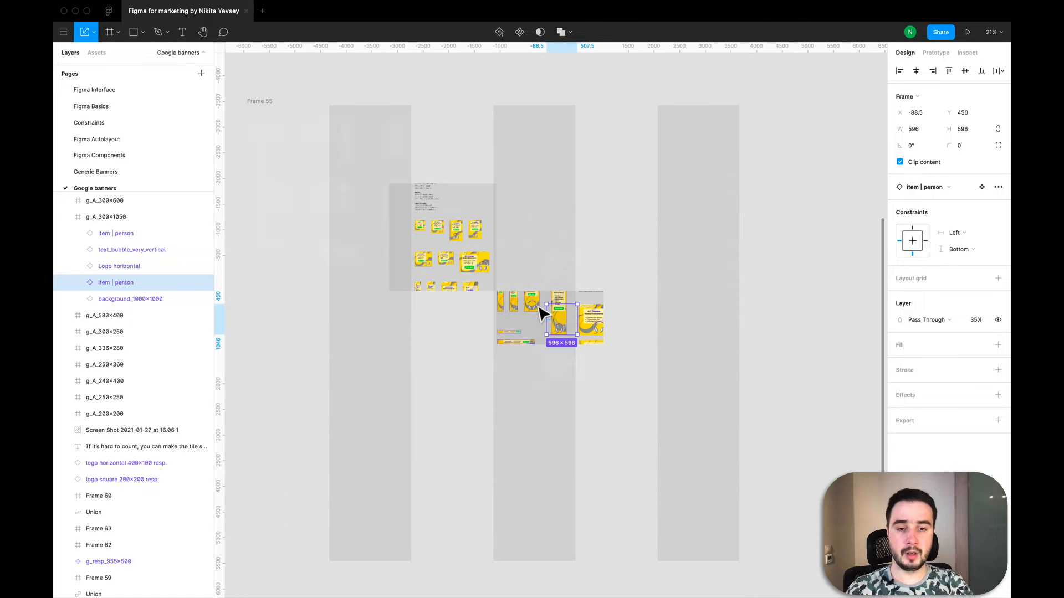
scroll(568, 329, up, 3)
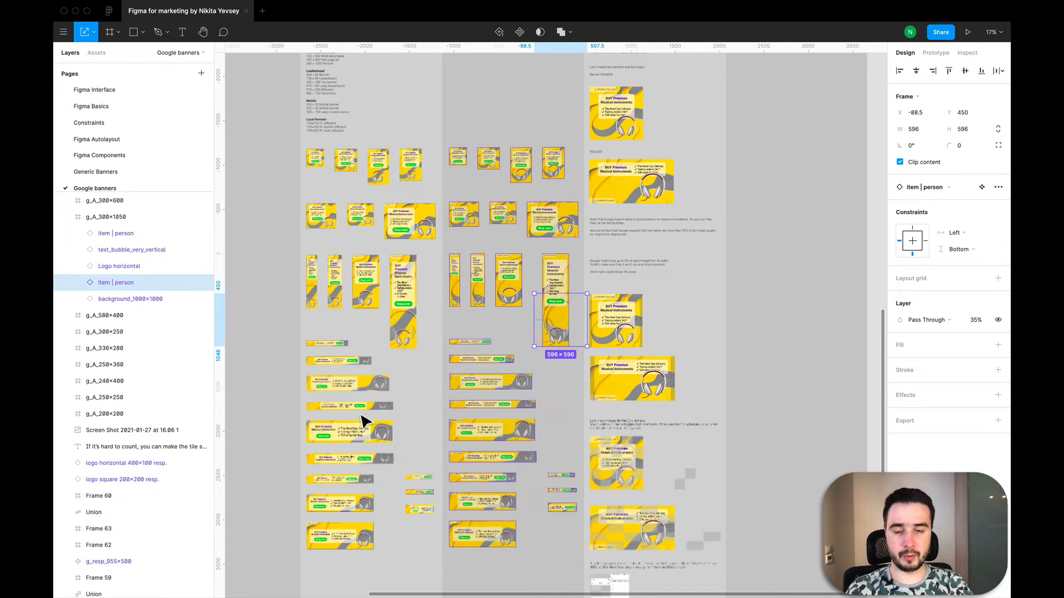
key(shift+1)
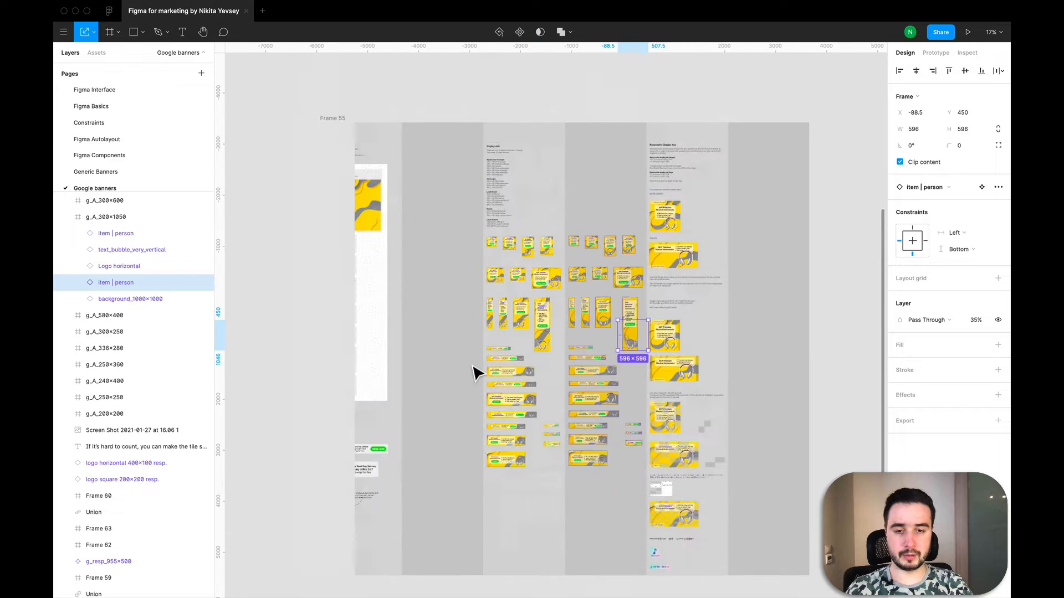
scroll(475, 372, down, 3)
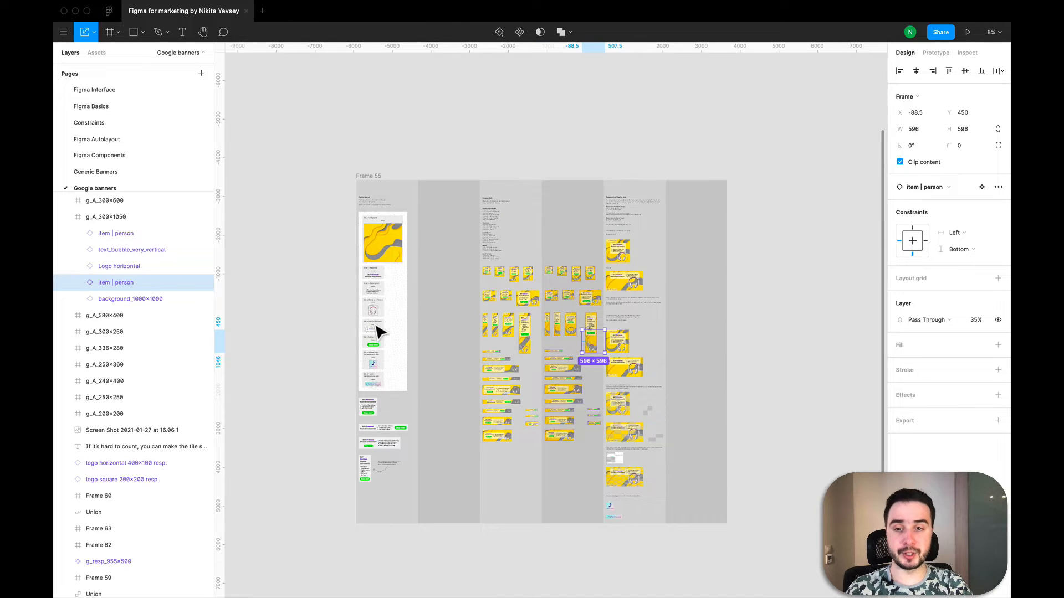
scroll(380, 335, up, 3)
scroll(374, 318, up, 1)
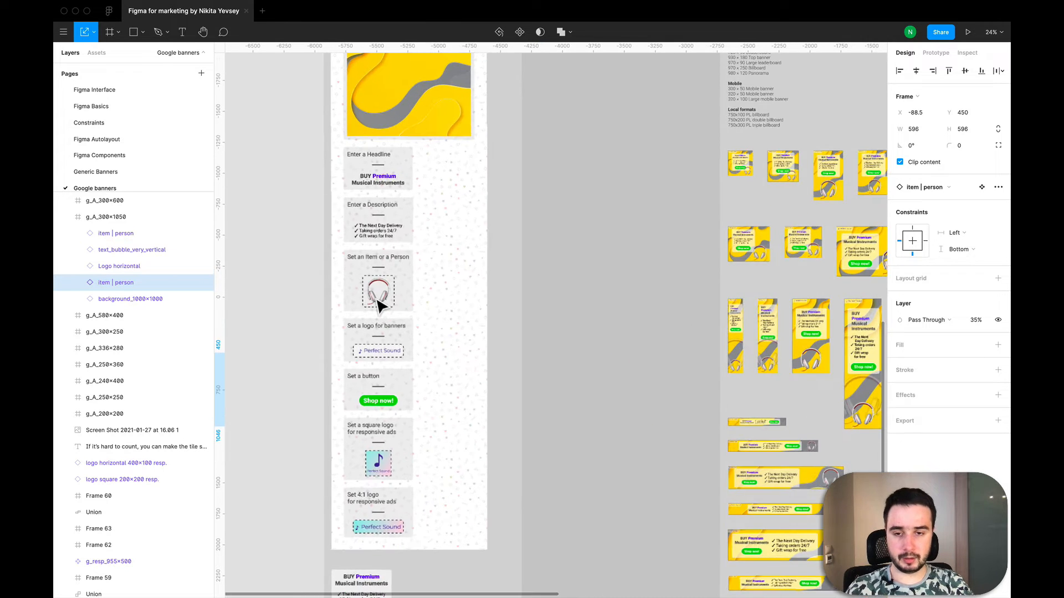
click(380, 303)
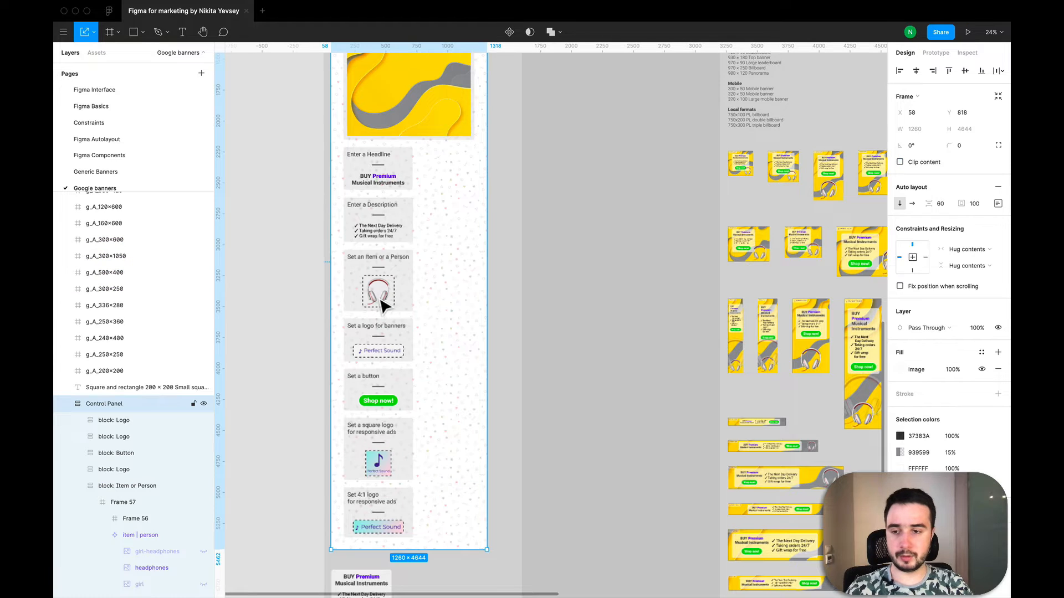
click(156, 487)
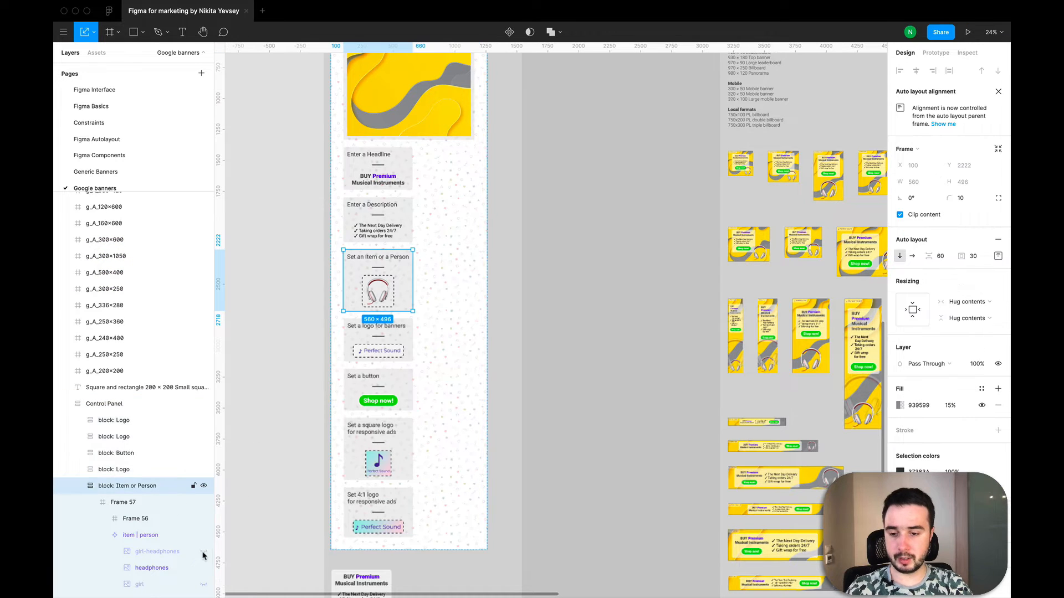
scroll(203, 556, down, 1)
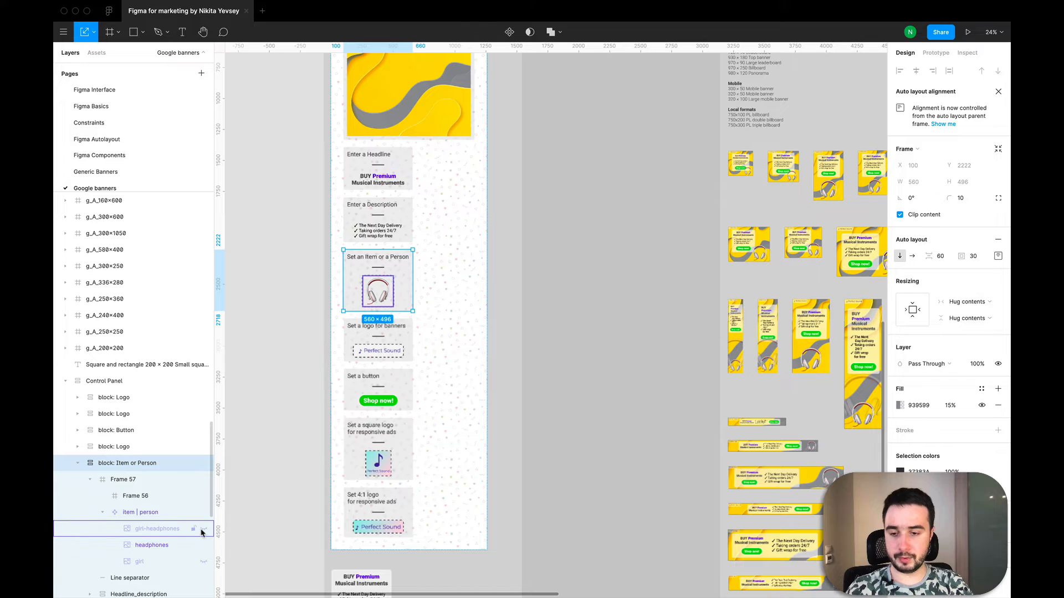
click(204, 529)
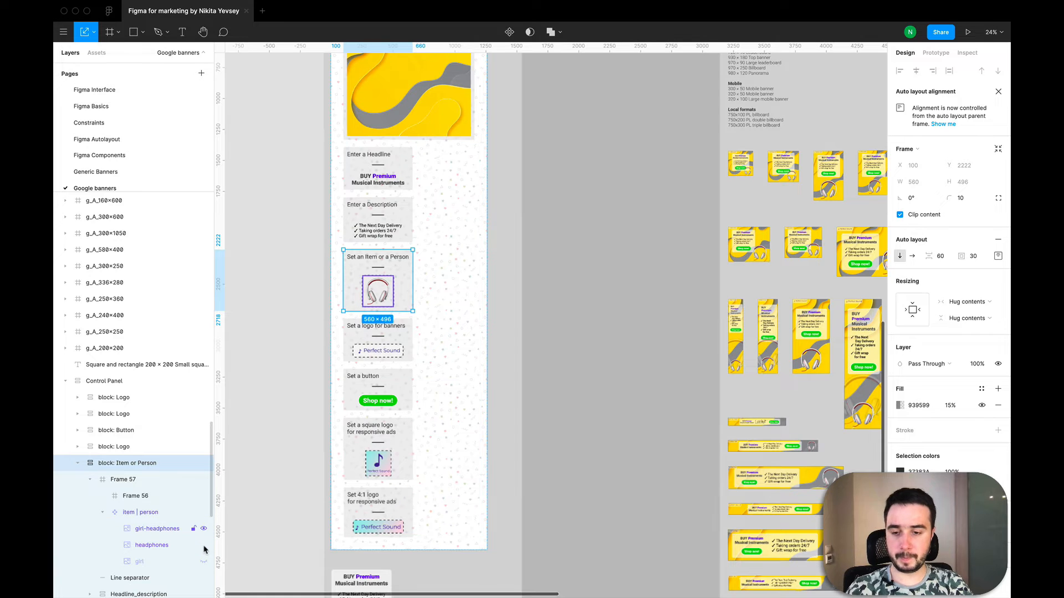
click(204, 545)
click(204, 547)
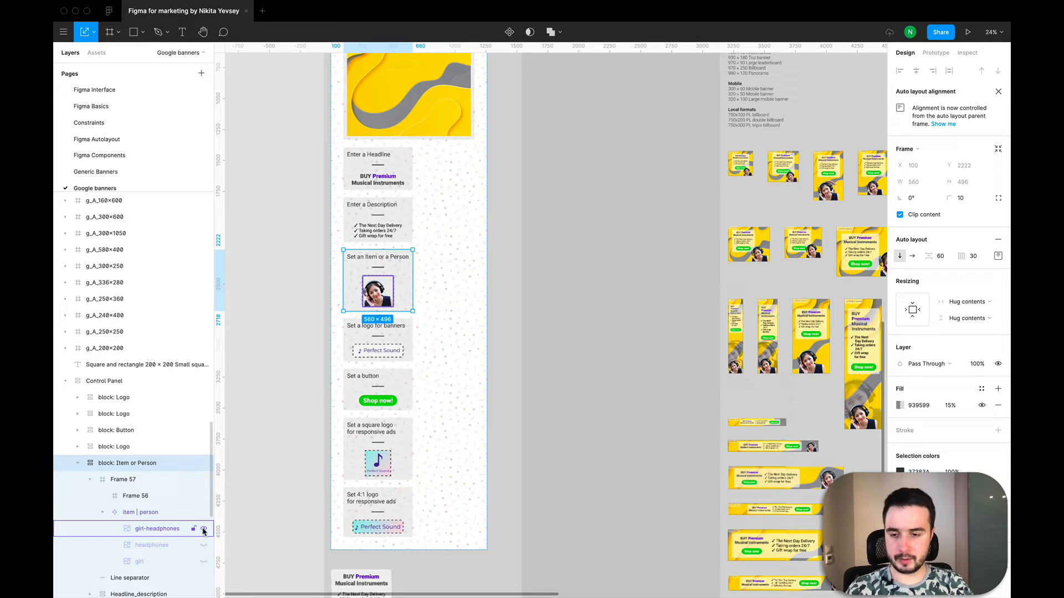
click(203, 562)
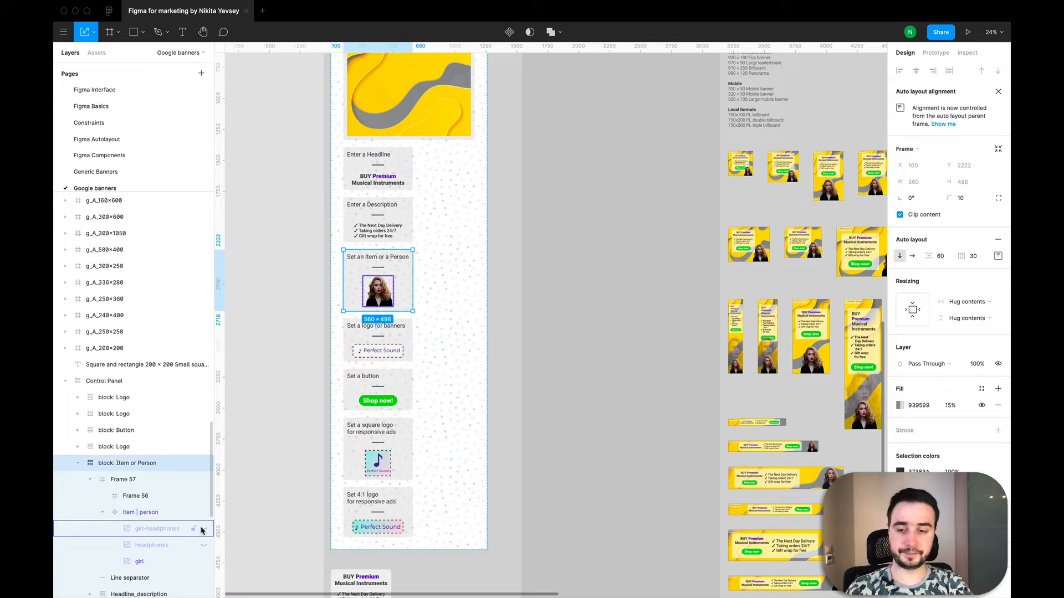
Step: Hide the girl image and show the girl-headphones image again in the item | person component
click(203, 562)
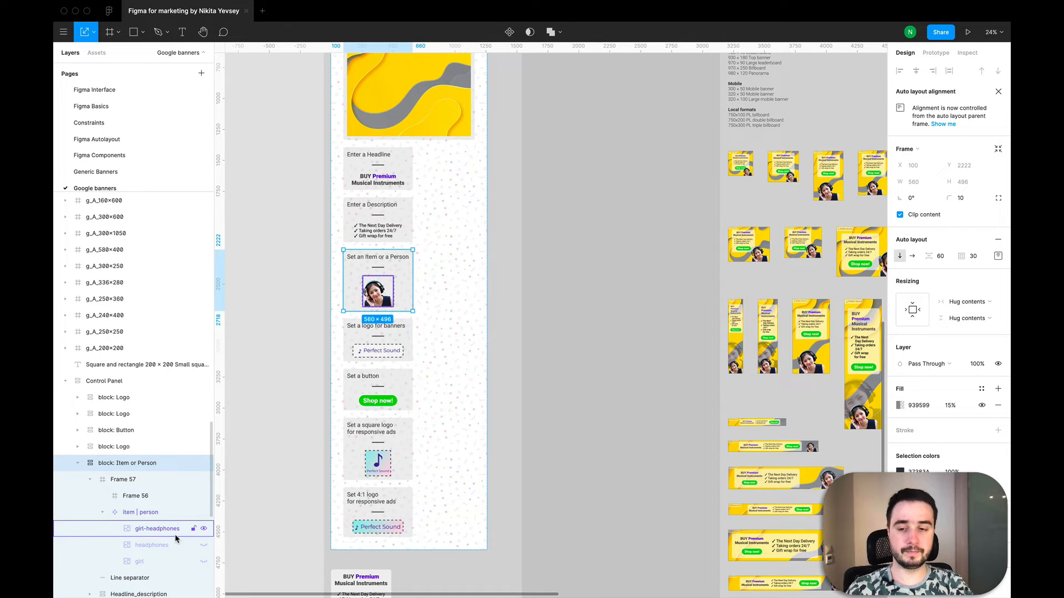
click(323, 304)
scroll(323, 304, down, 5)
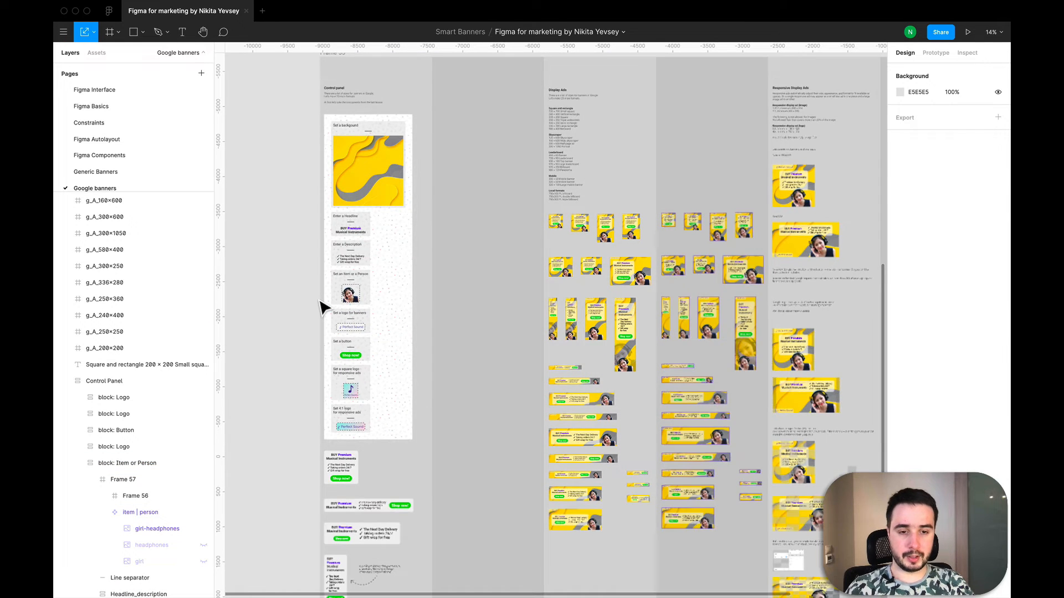
Step: Inspect the display banners and select the Shop now! button in the g_A_300×1050 banner
scroll(325, 304, right, 5)
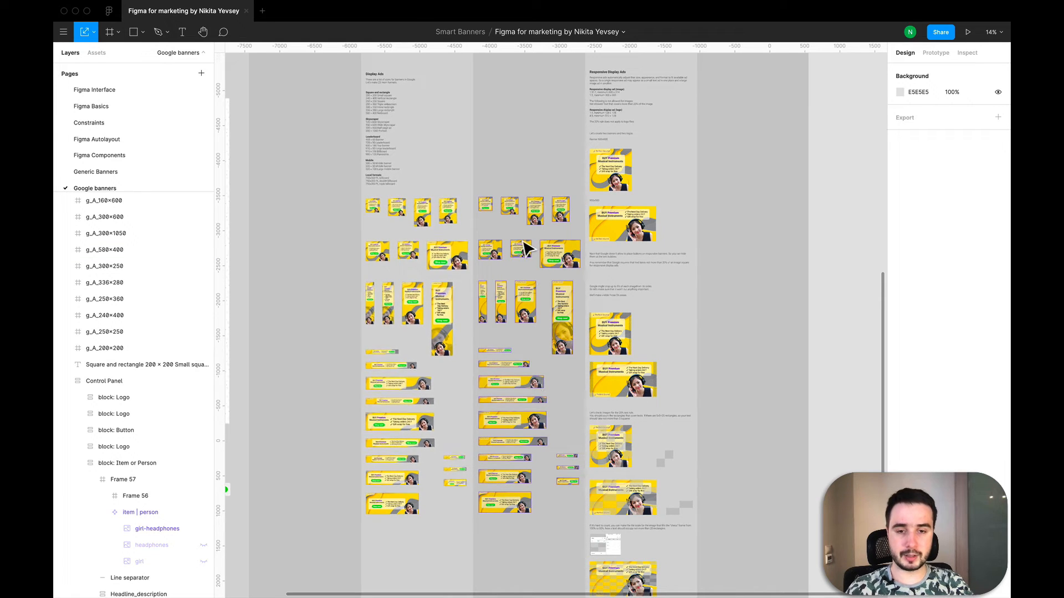
scroll(565, 301, up, 10)
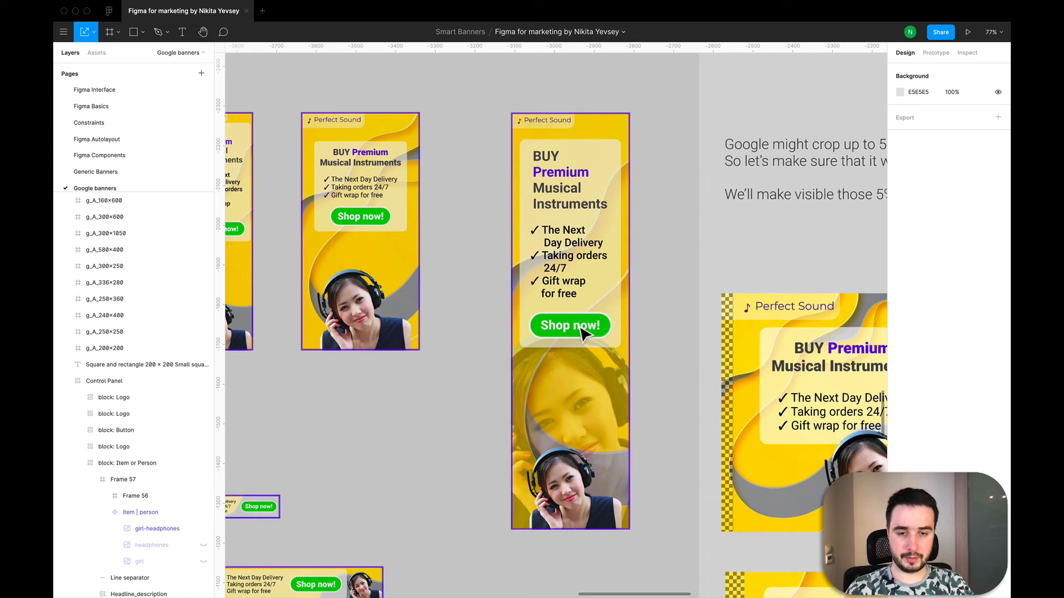
double_click(594, 328)
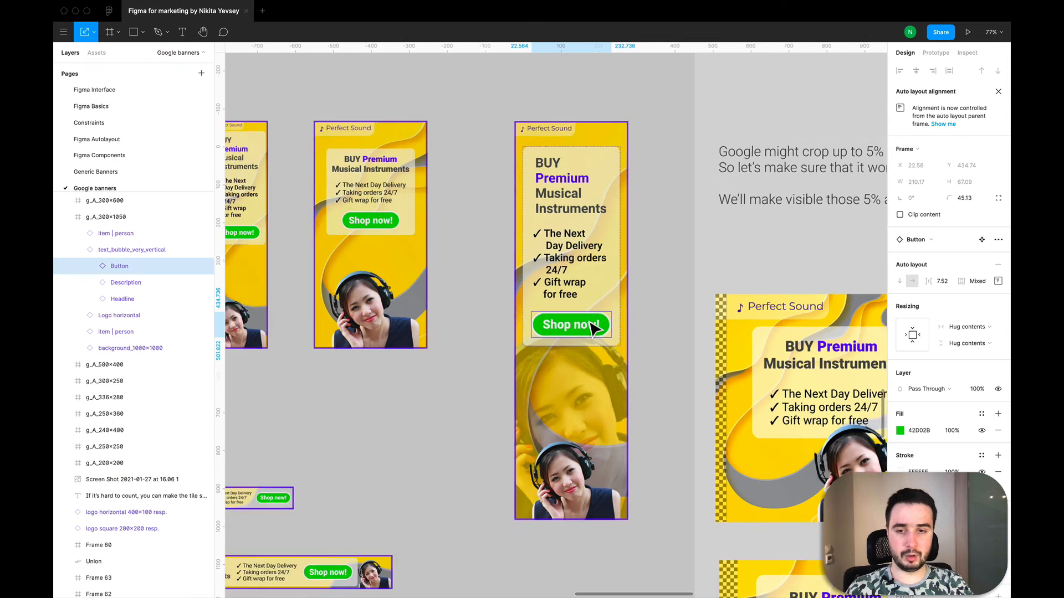
scroll(594, 328, down, 5)
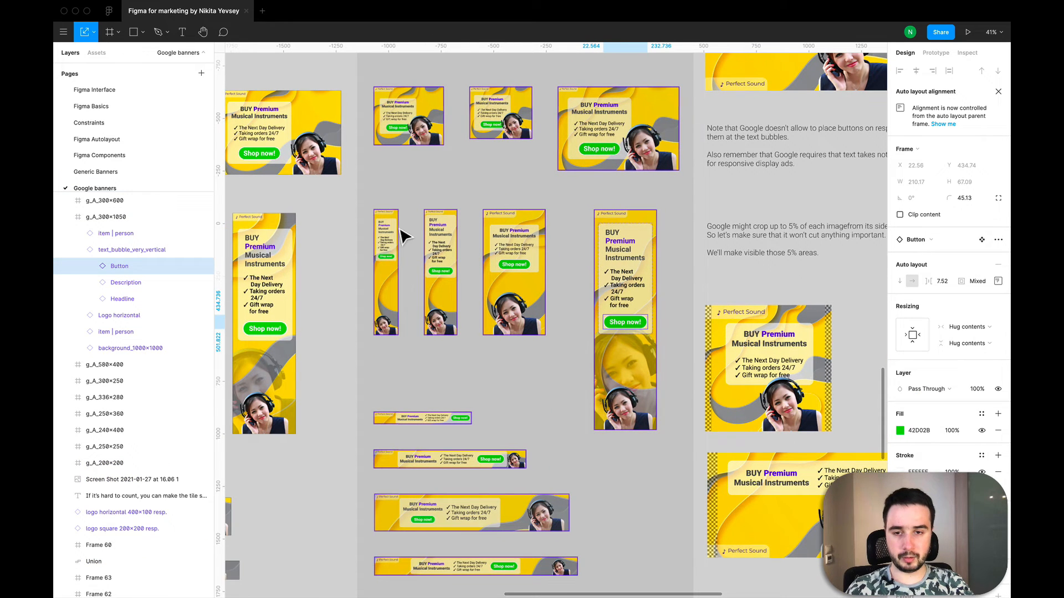
Step: Paste a copy of the Shop now! button directly into g_A_120×600, outside the text bubble and above the background layer
scroll(390, 239, up, 3)
scroll(390, 265, up, 2)
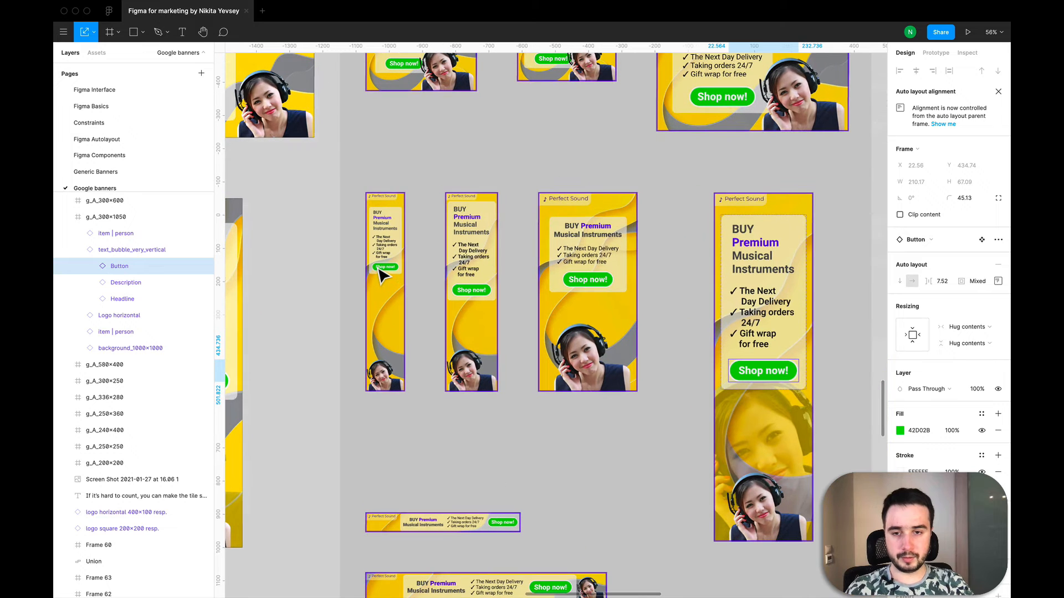
click(386, 276)
click(385, 275)
scroll(388, 275, up, 8)
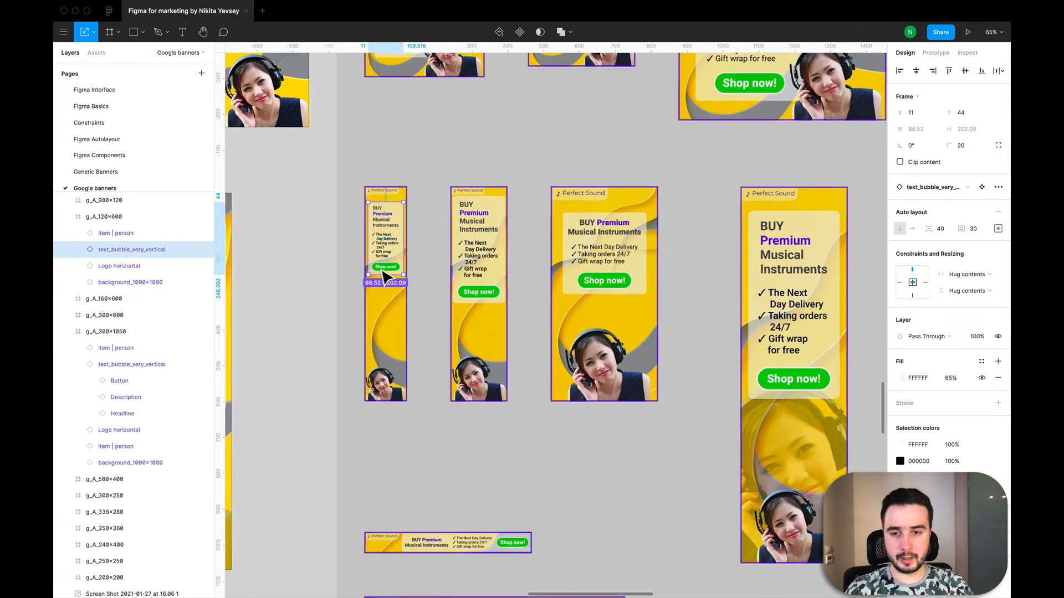
click(390, 272)
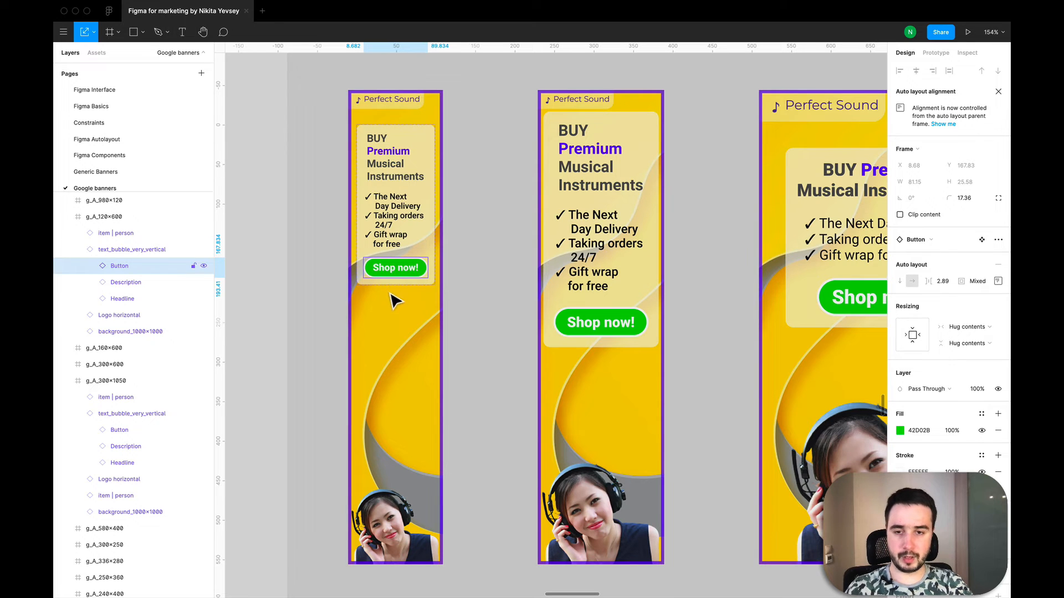
click(396, 332)
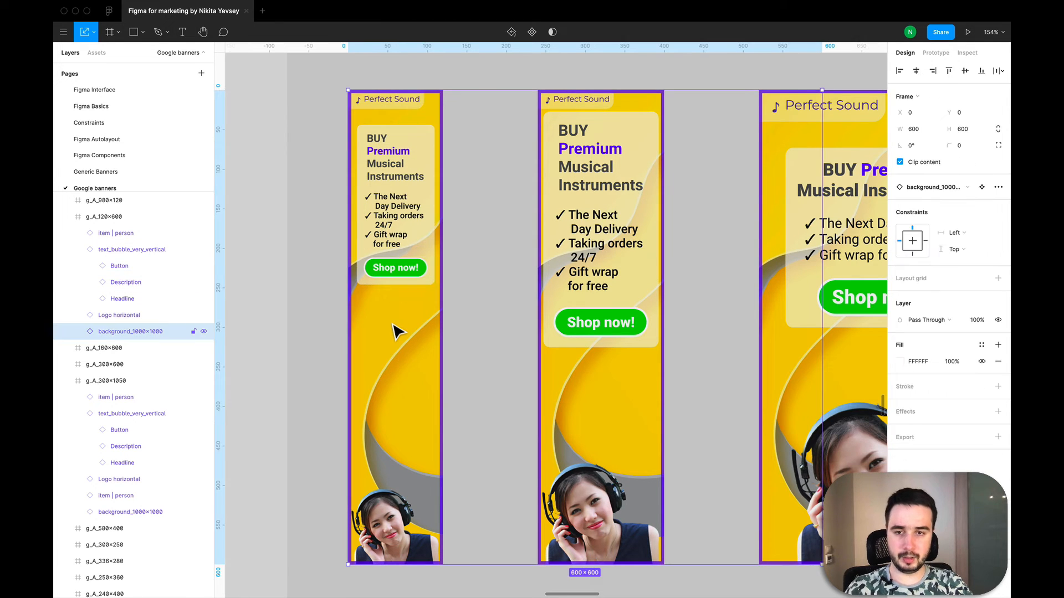
key(super+v)
drag(394, 273, 370, 241)
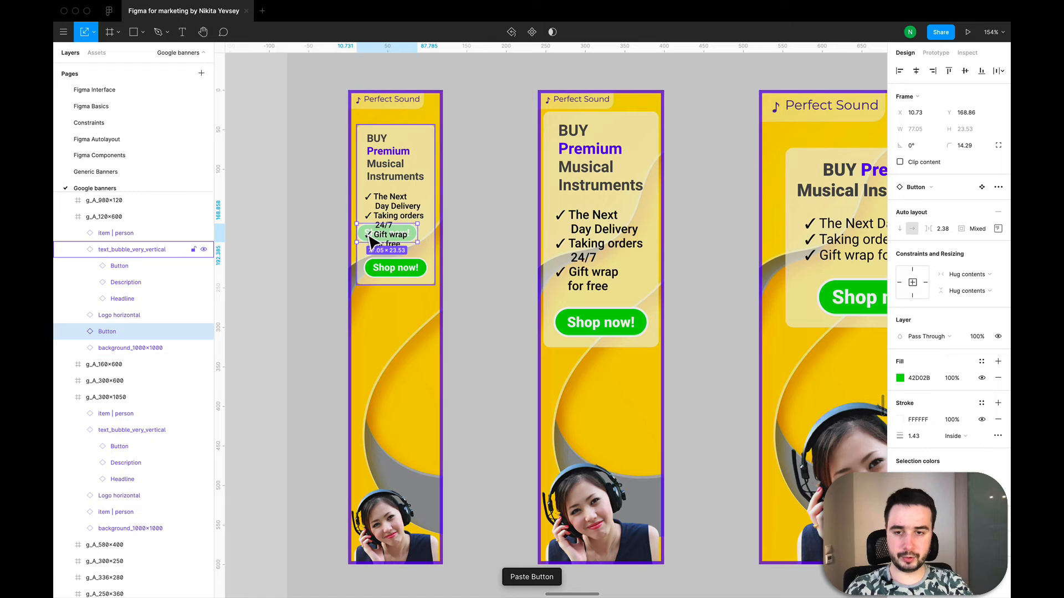
Step: Move the pasted button below the text bubble in g_A_120×600, to about X 18.73, Y 280.86
key(shift+Down)
key(shift+Down)
key(shift+Down)
key(shift+Down)
key(shift+Down)
key(shift+Down)
key(shift+Down)
key(shift+Down)
key(shift+Down)
key(shift+Down)
key(shift+Down)
key(shift+Down)
key(shift+Down)
key(shift+Down)
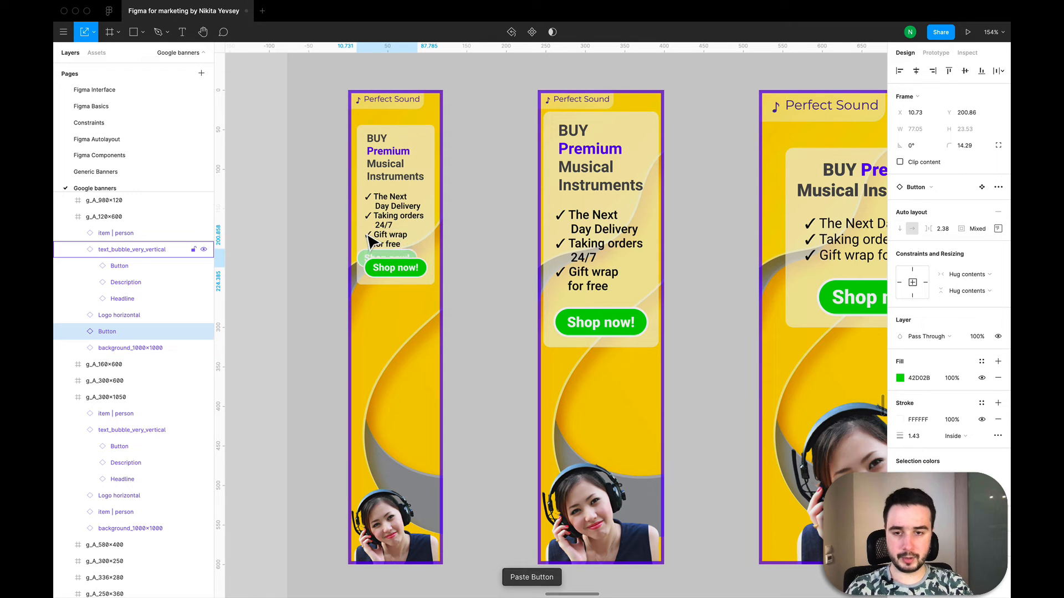
key(shift+Right)
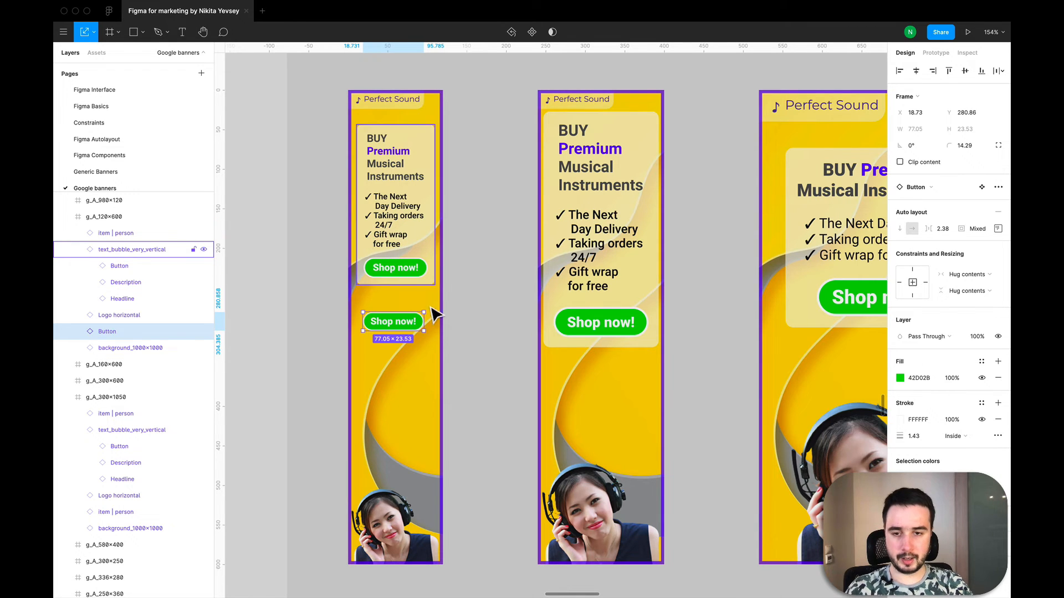
Step: Scale the pasted button up to about 106 × 33, centred in the banner, and hide the original Button in text_bubble_very_vertical
mouse_move(400, 330)
mouse_down()
mouse_move(403, 365)
mouse_move(403, 348)
mouse_up()
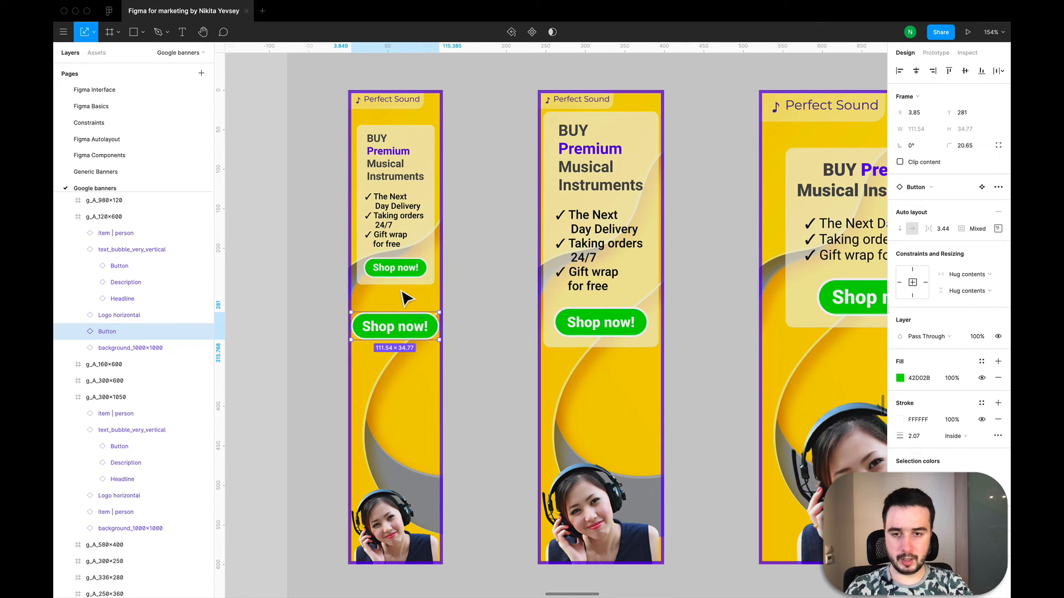
scroll(394, 332, up, 8)
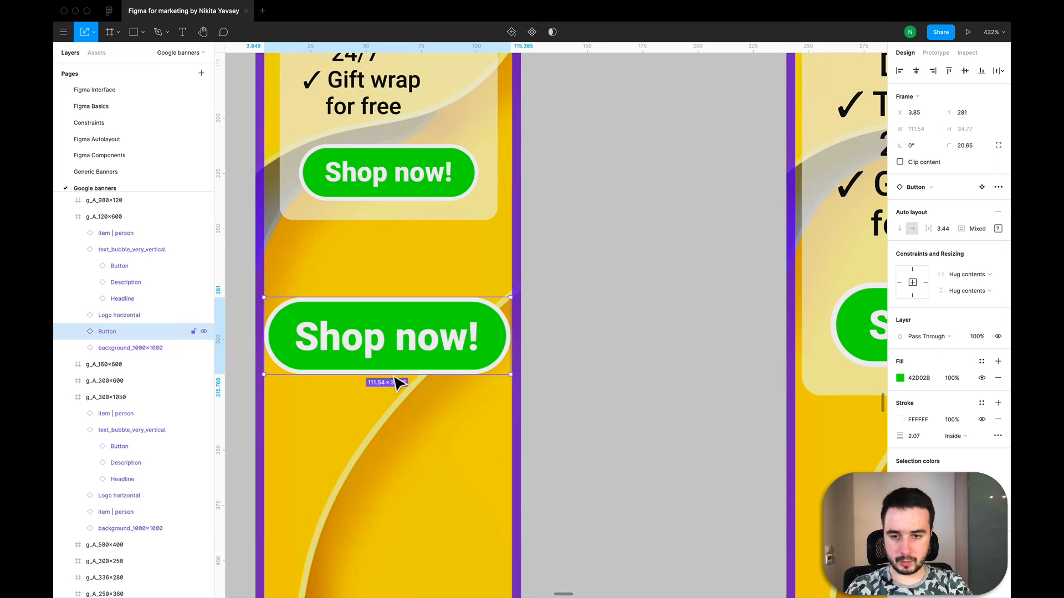
drag(398, 381, 398, 377)
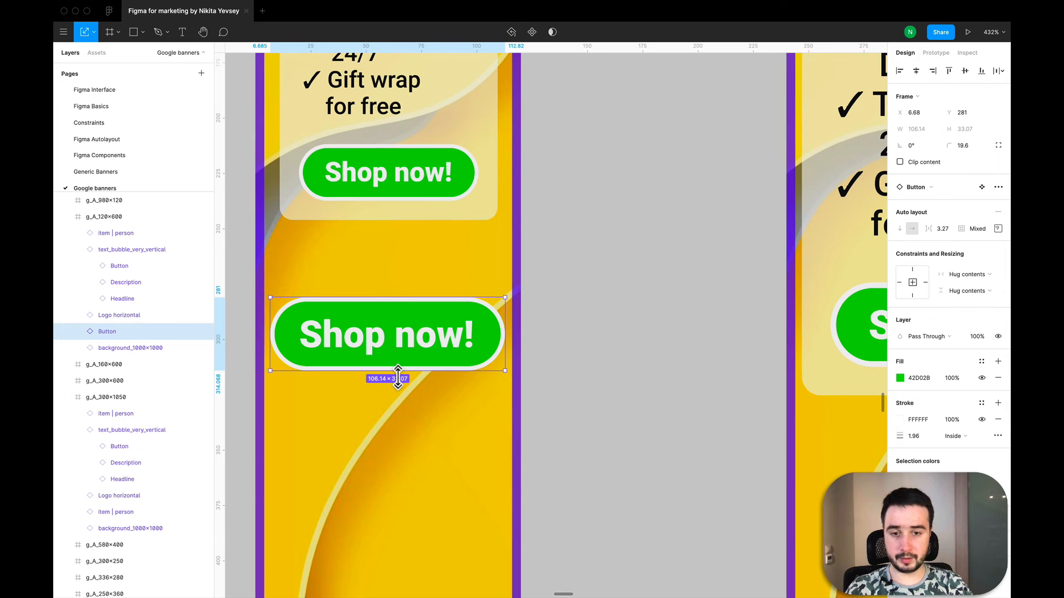
click(399, 188)
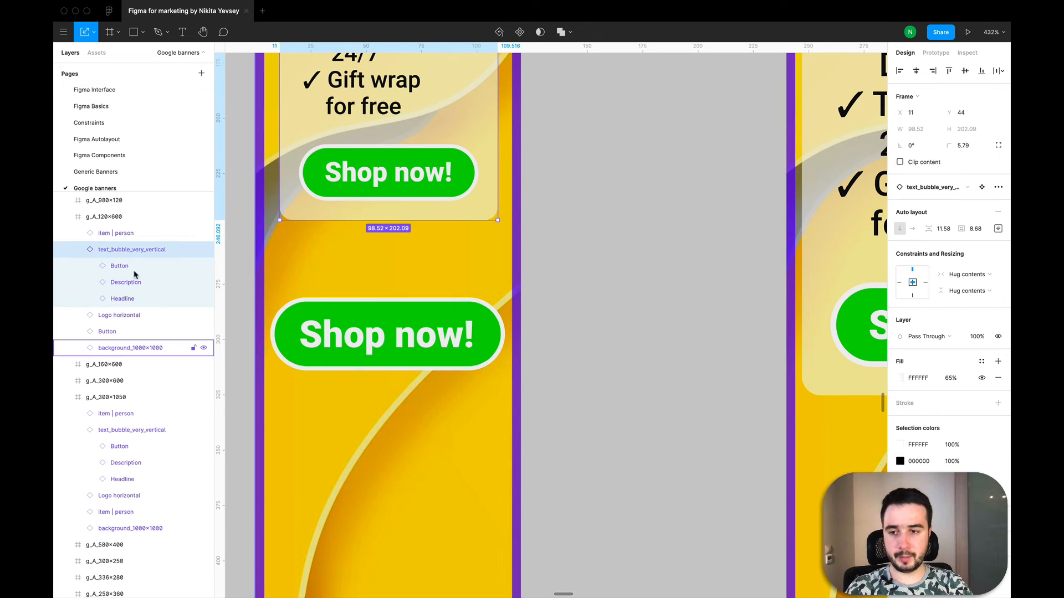
click(203, 267)
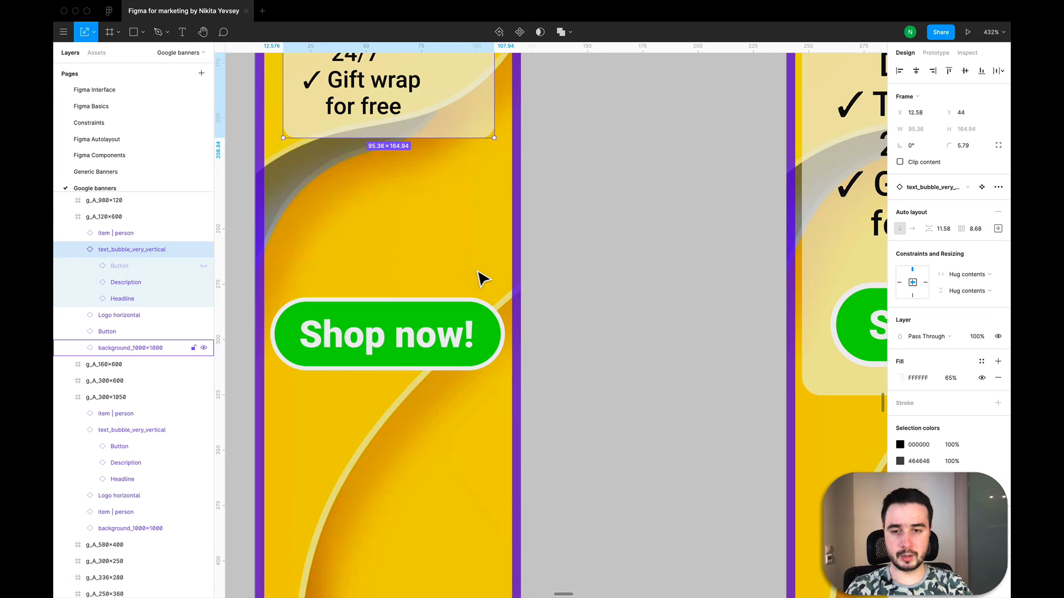
Step: Move the enlarged Shop now! button in g_A_120×600 up to Y 225, just beneath the text bubble, and deselect it
scroll(479, 278, down, 5)
click(459, 301)
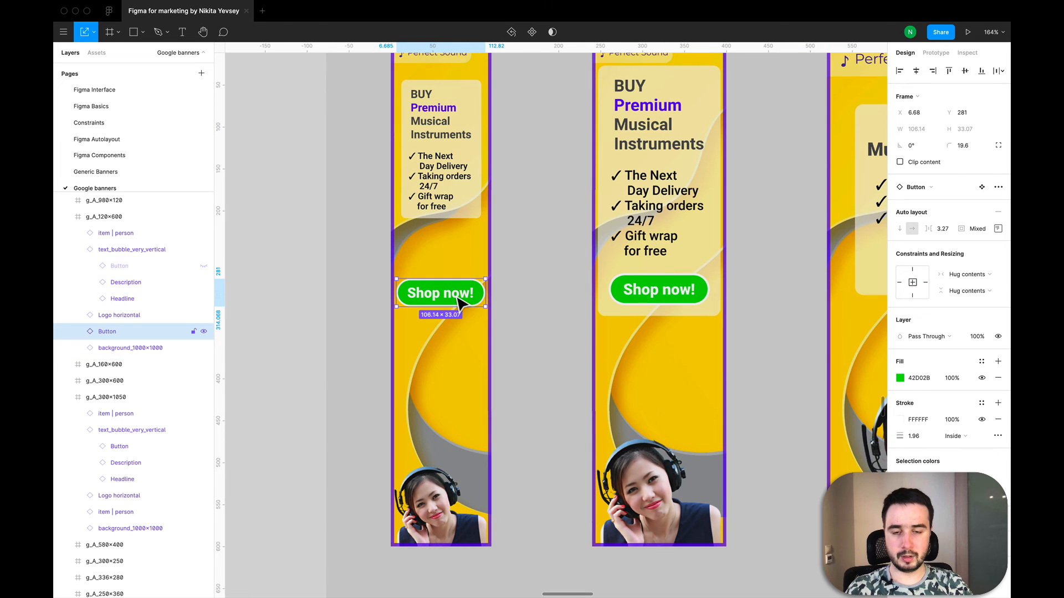
drag(459, 301, 457, 296)
key(shift+Up)
key(shift+Up)
key(shift+Up)
key(shift+Up)
key(shift+Up)
key(shift+Up)
key(shift+Up)
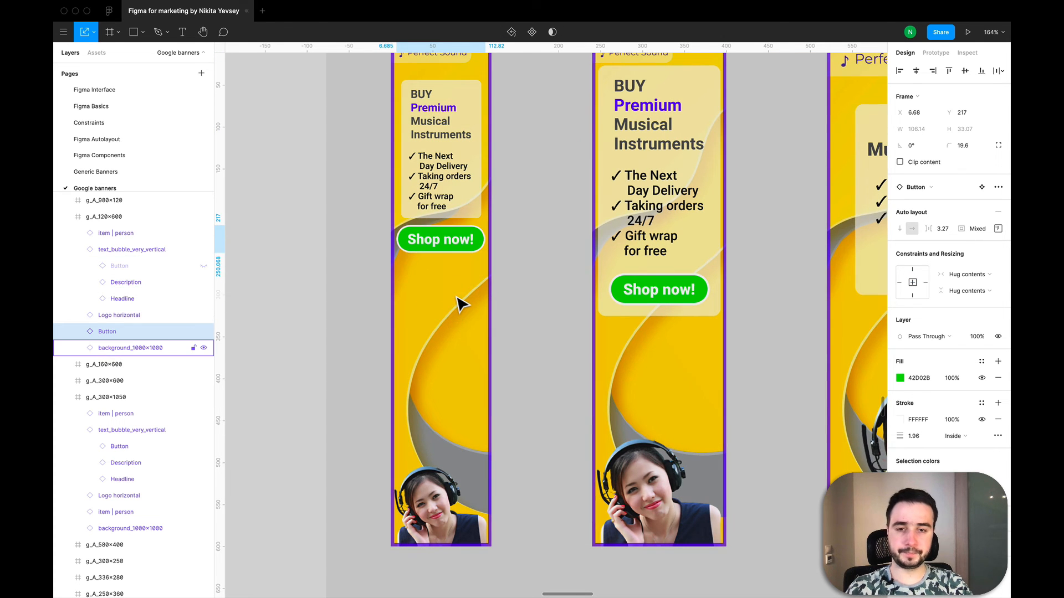
scroll(456, 297, down, 5)
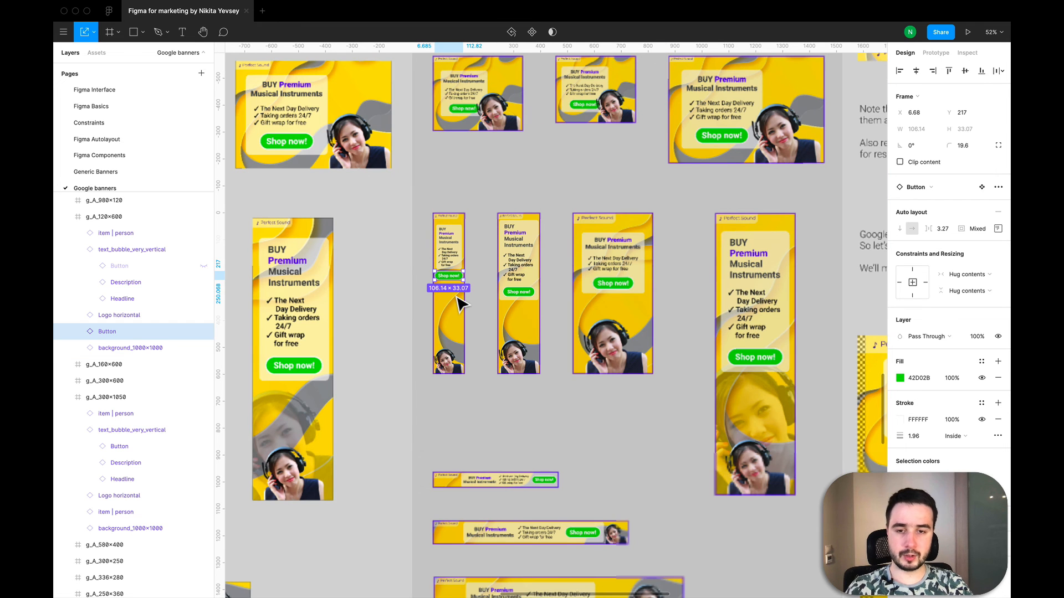
key(shift+Down)
scroll(458, 302, up, 3)
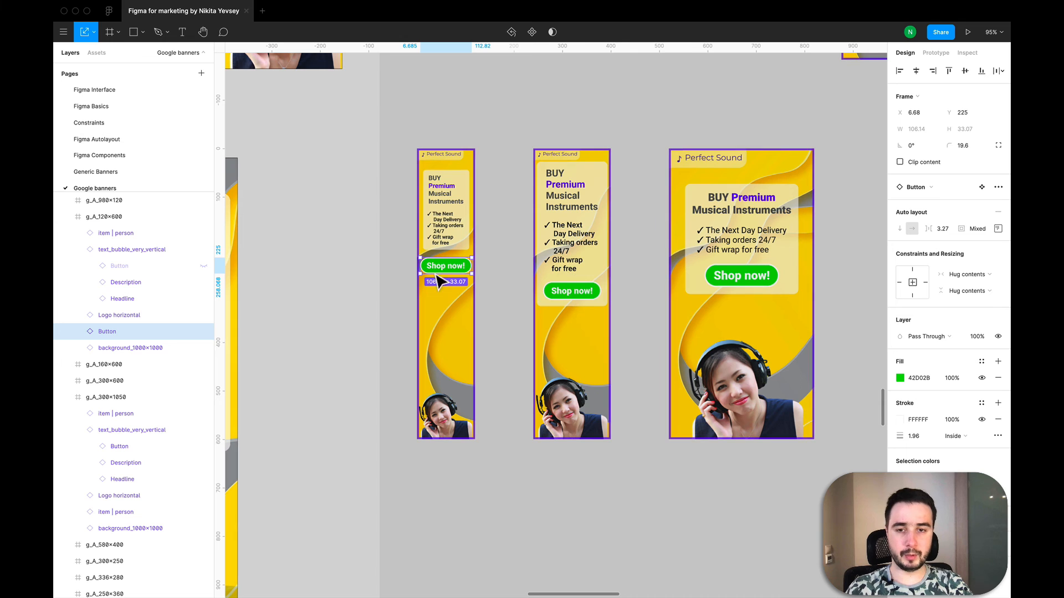
click(401, 266)
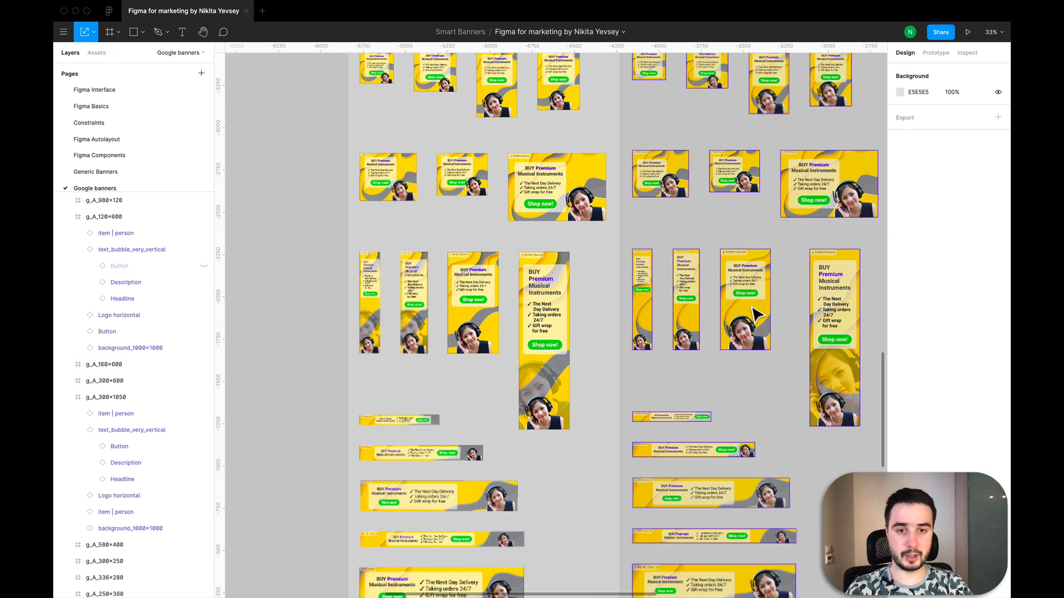
scroll(757, 316, down, 5)
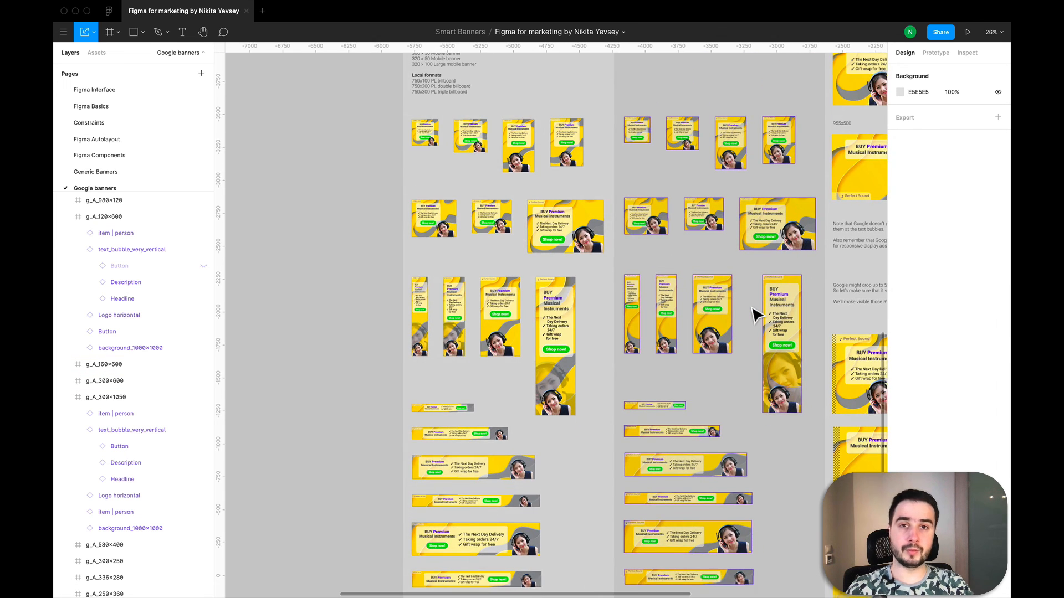